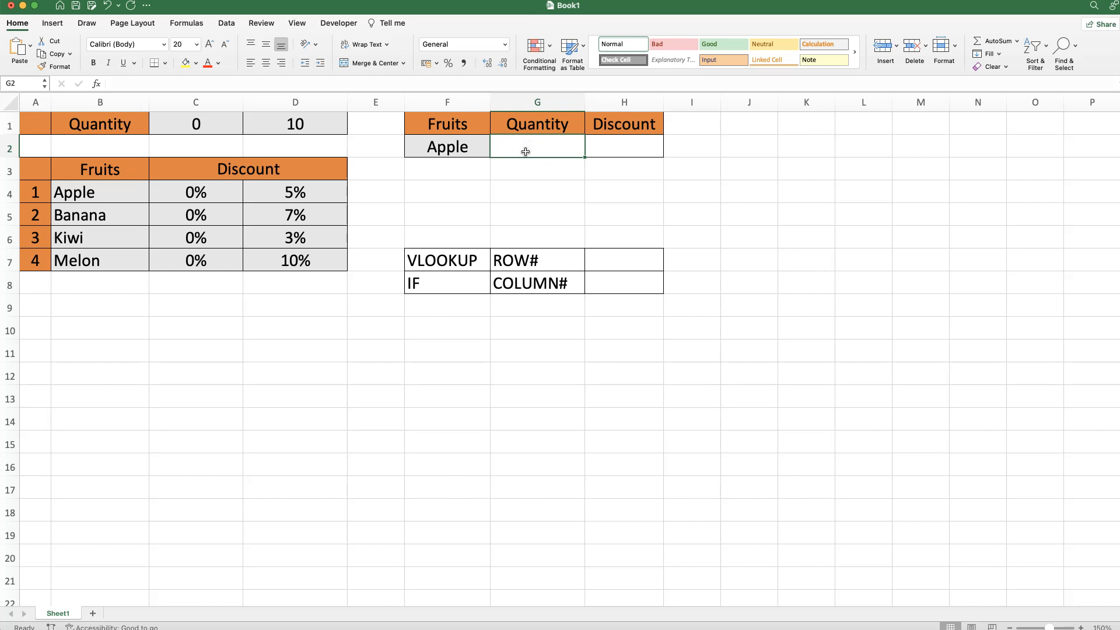
- Examine the quantity thresholds, the discount columns, the empty discount result cell, and the VLOOKUP row and IF column labels
left_click(295, 124)
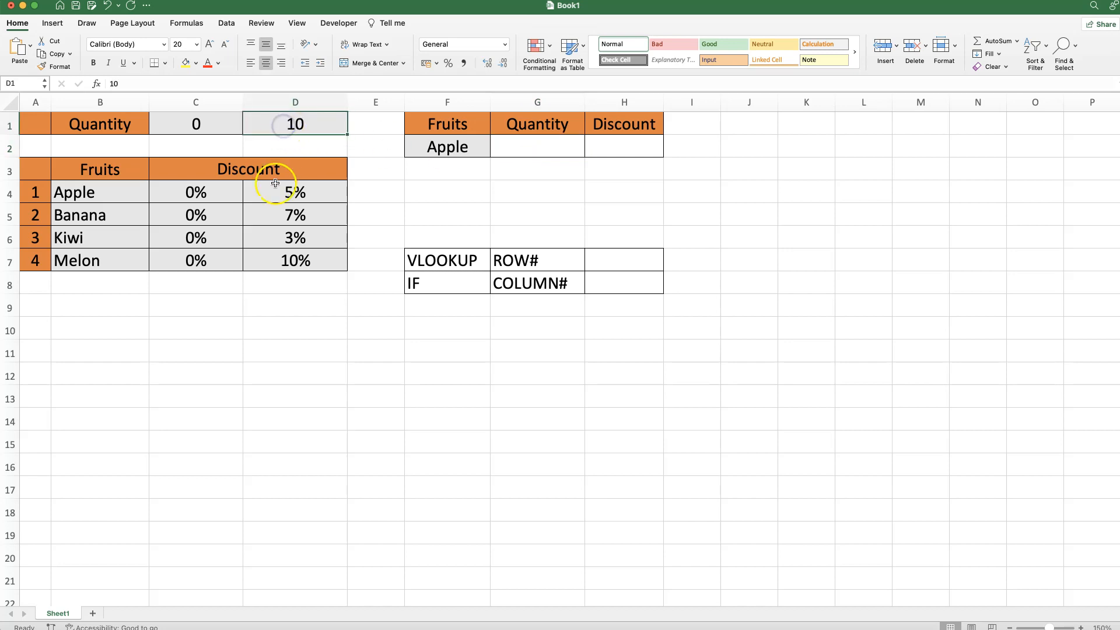
left_click_drag(293, 192, 276, 263)
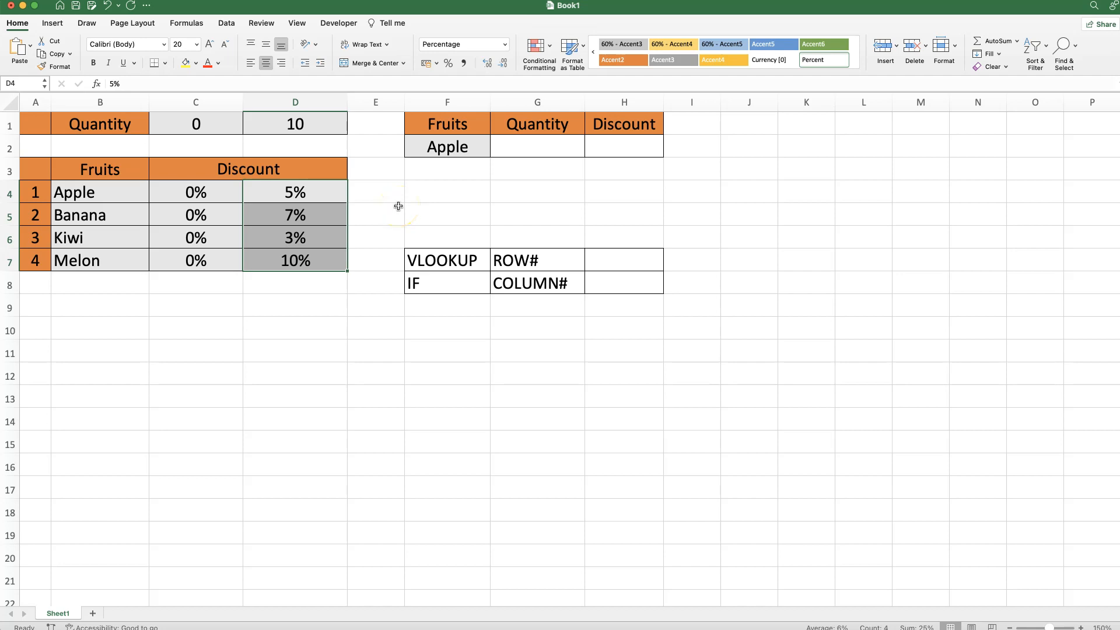
left_click_drag(196, 192, 192, 261)
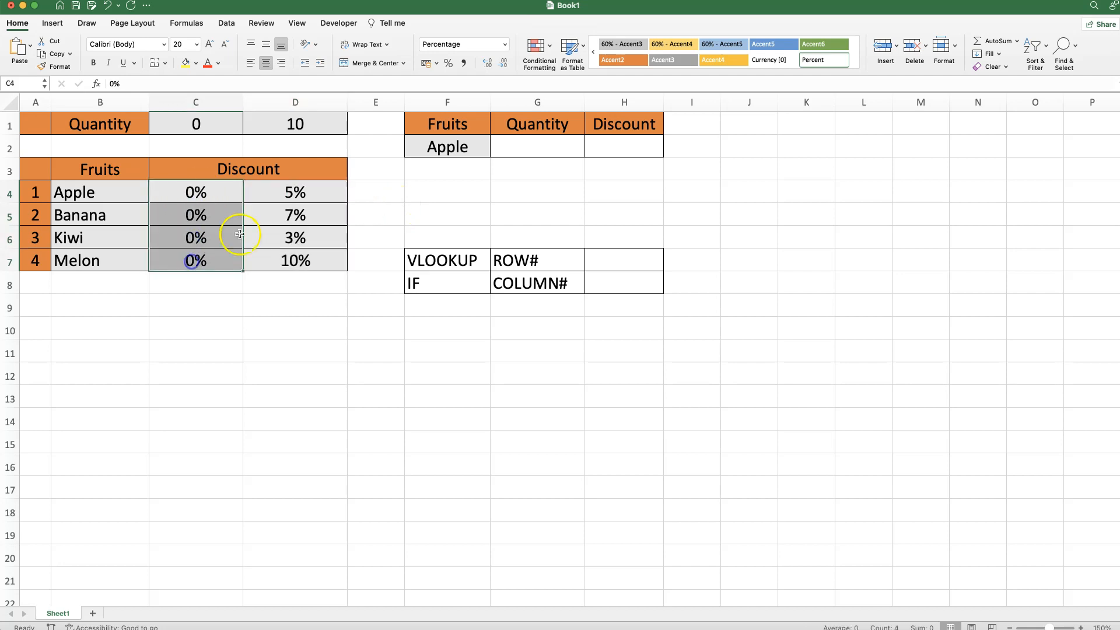
left_click(614, 149)
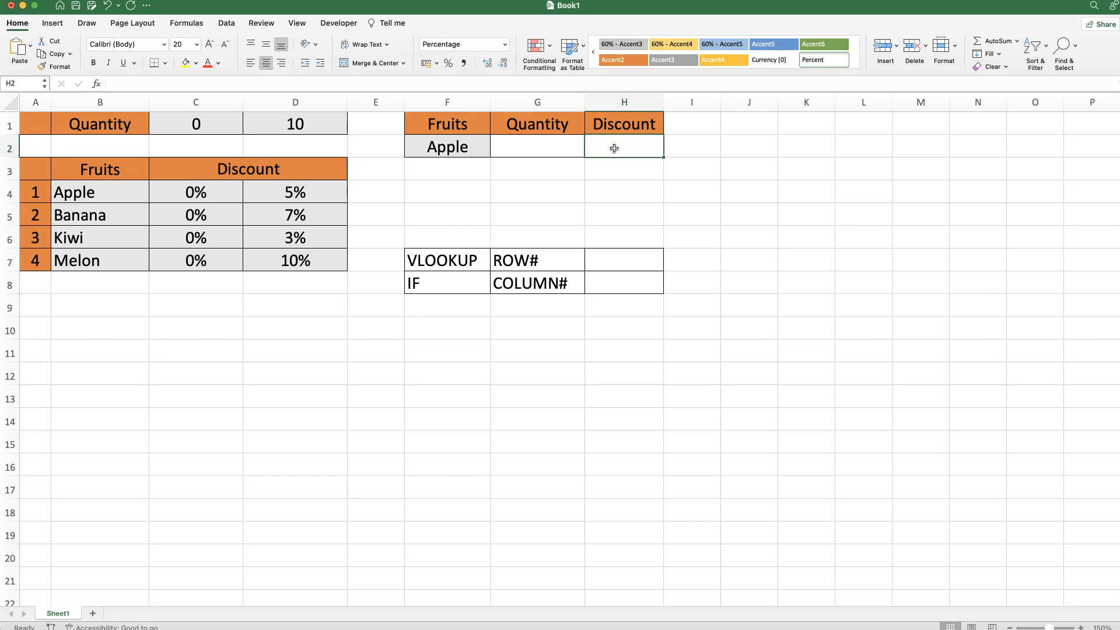
left_click(408, 261)
left_click(516, 261)
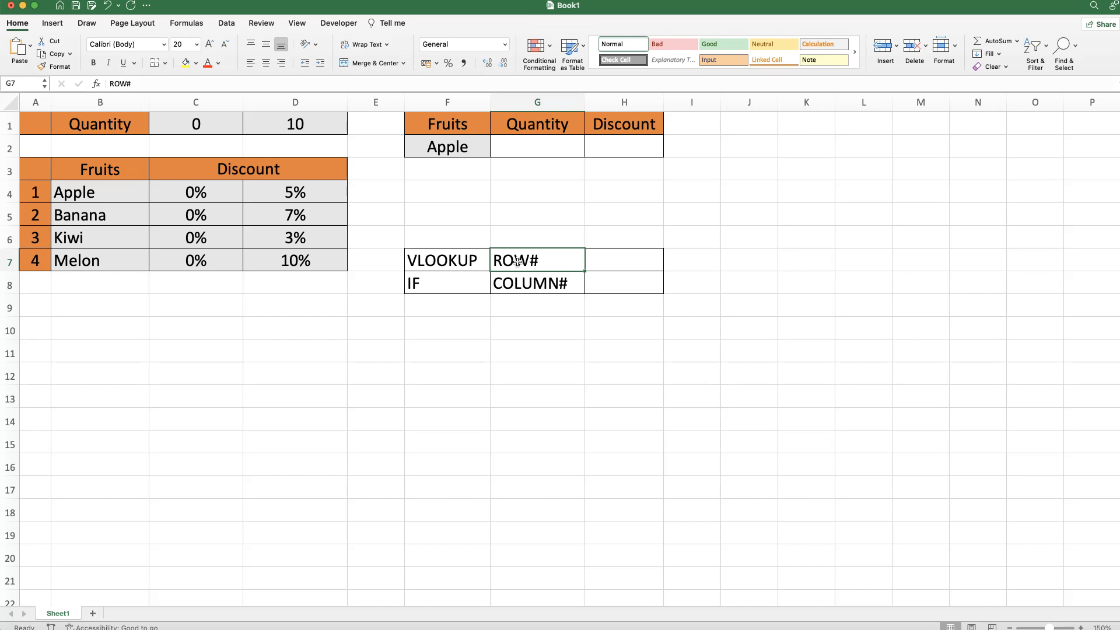
left_click(450, 282)
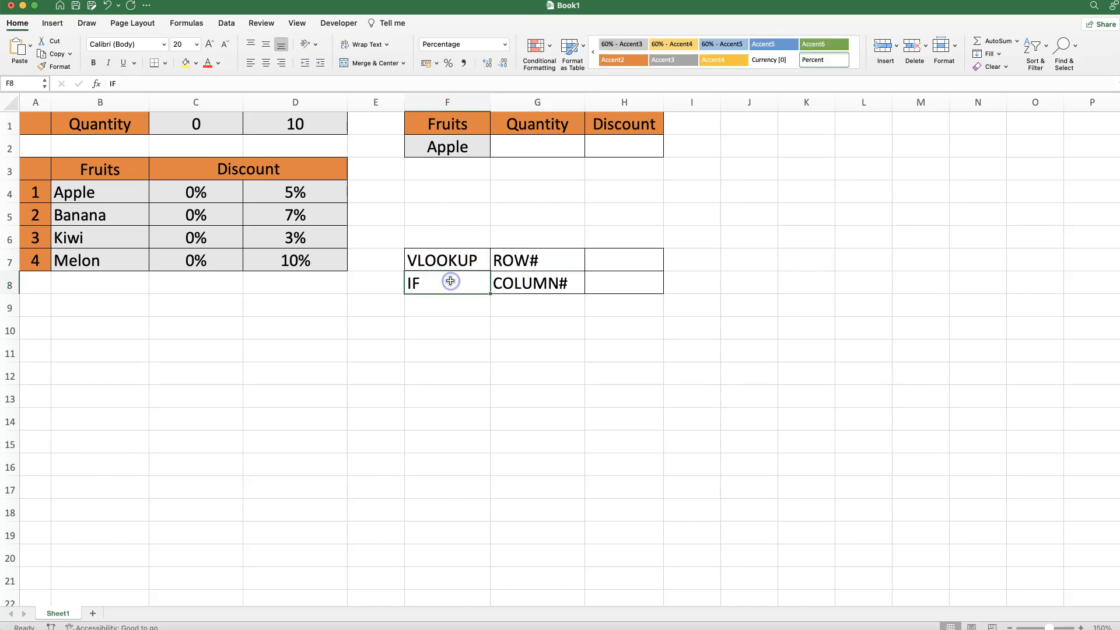
left_click(537, 283)
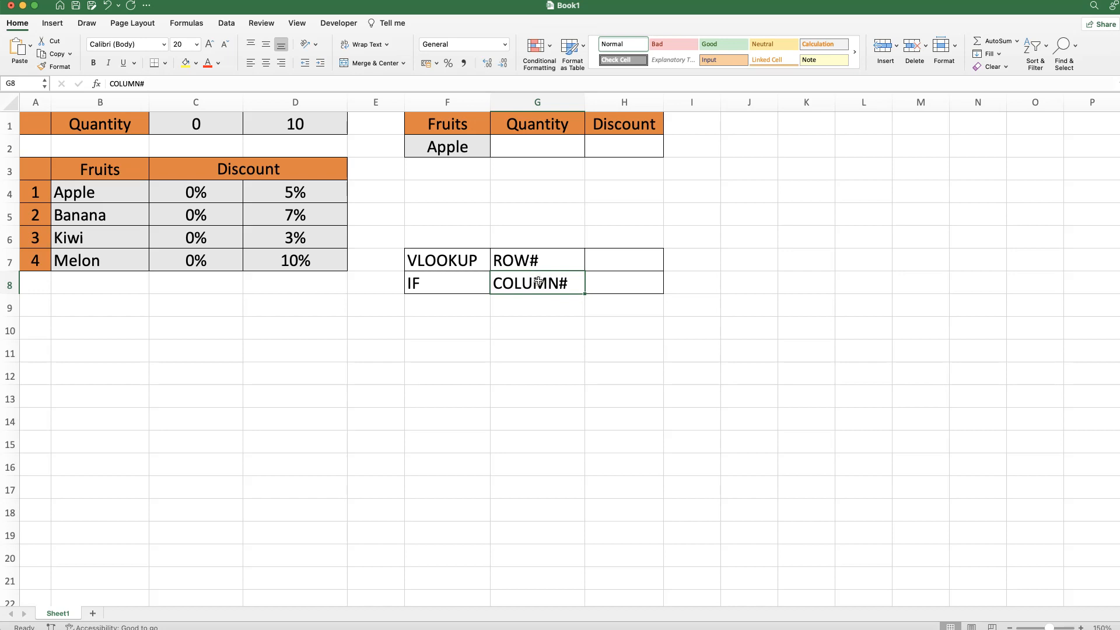
- Enter a quantity of 10 for Apple in cell G2
left_click(540, 148)
type("10")
key("Return")
- Start a VLOOKUP formula in H2 with F2 as the lookup value and B4:D7 as the table array
left_click(601, 145)
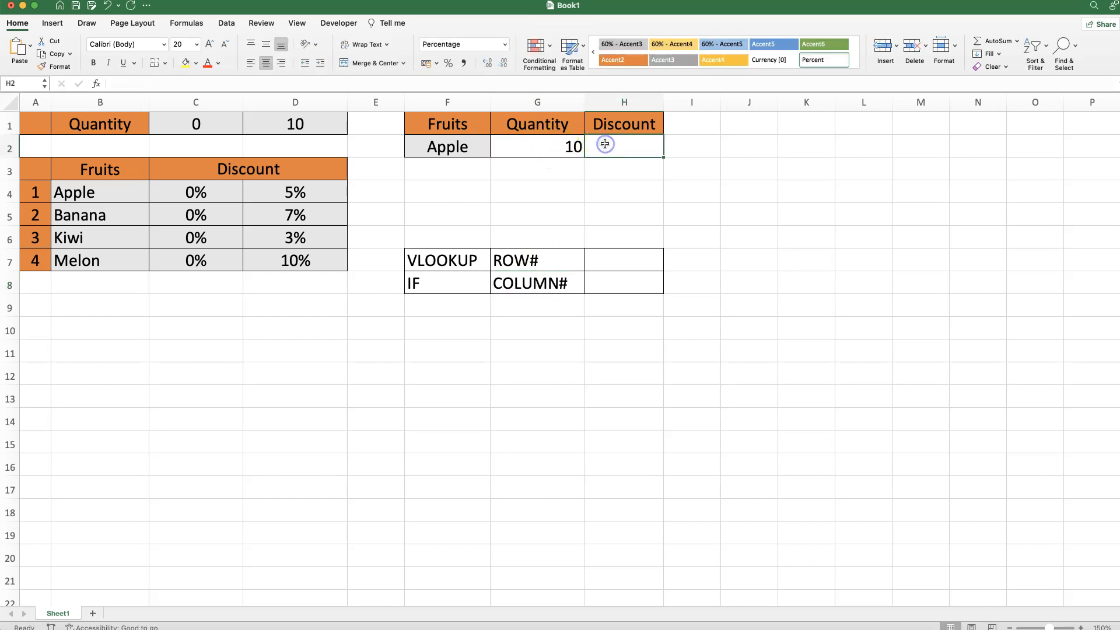
type("=VLOOKUP(")
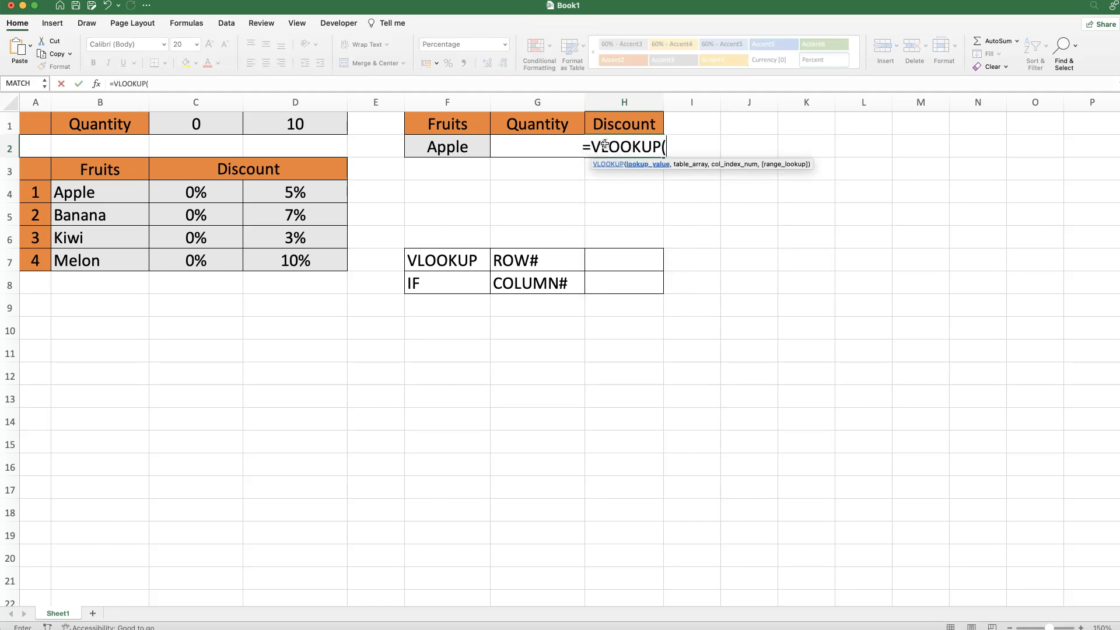
left_click(97, 84)
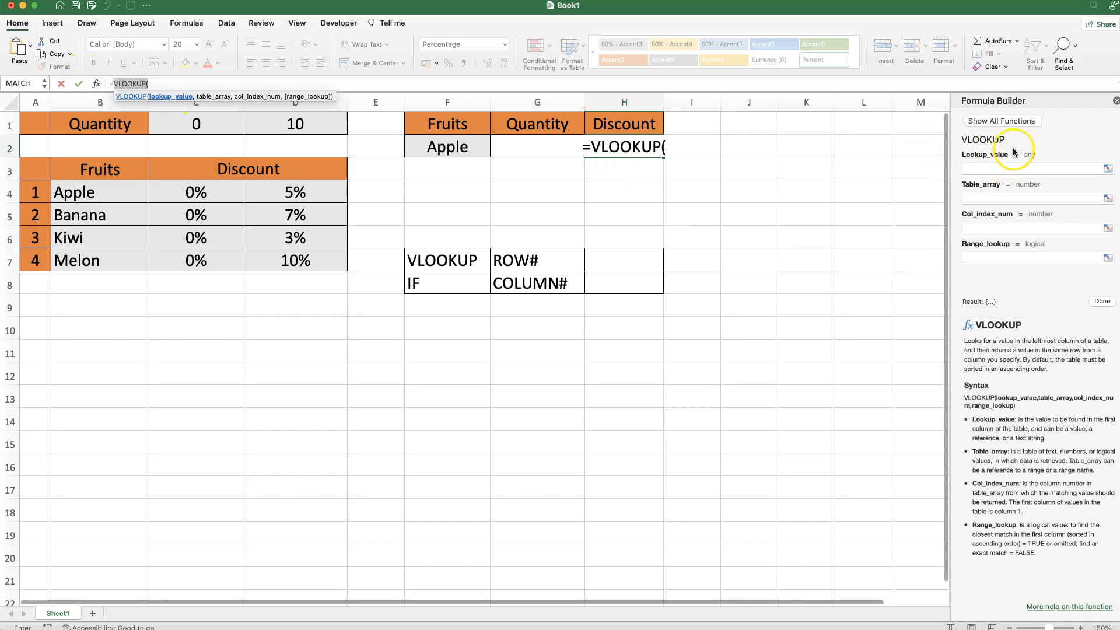
left_click(990, 169)
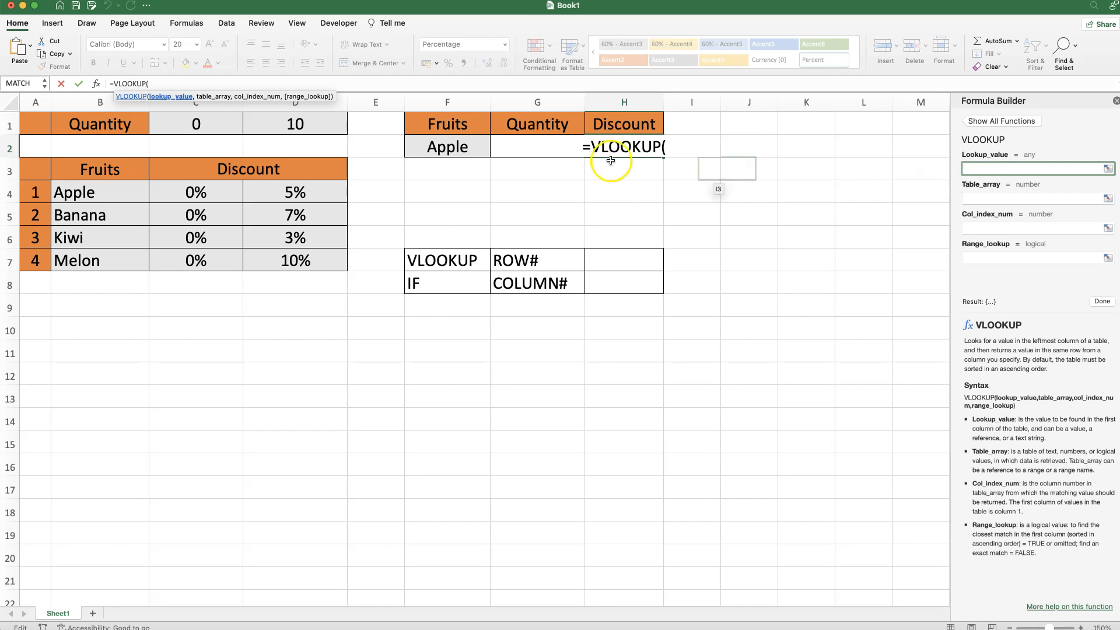
left_click(438, 149)
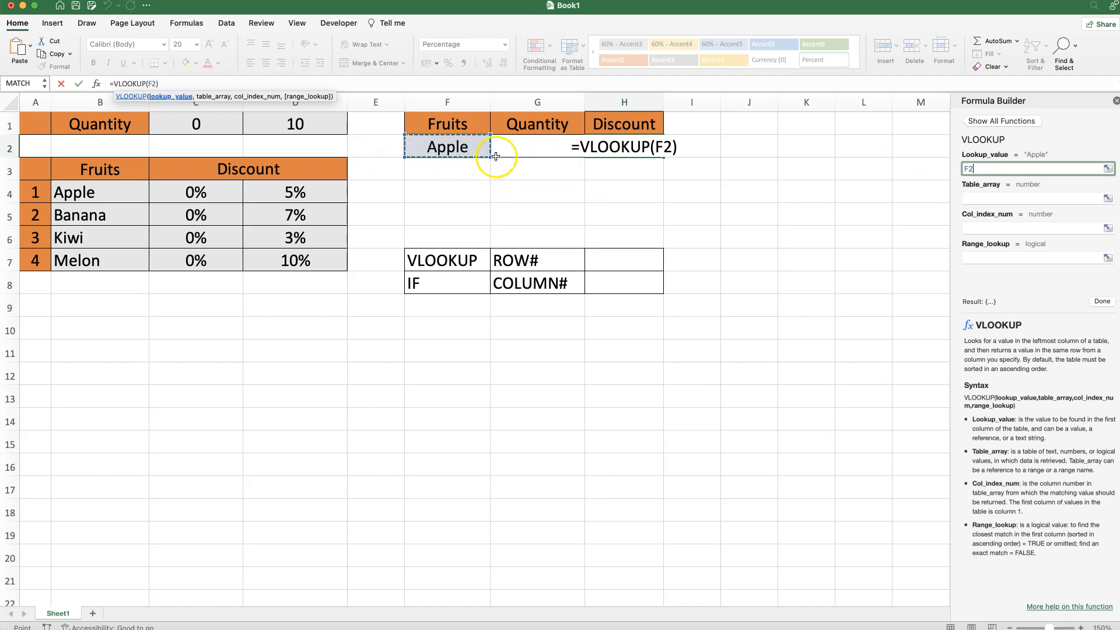
left_click(991, 199)
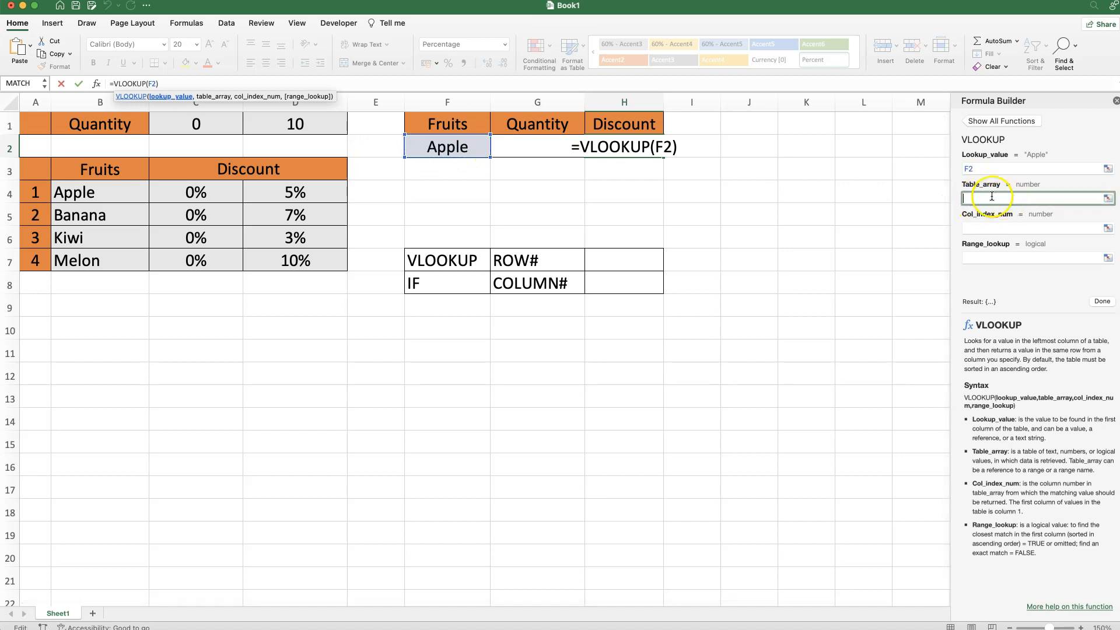
left_click_drag(64, 188, 263, 260)
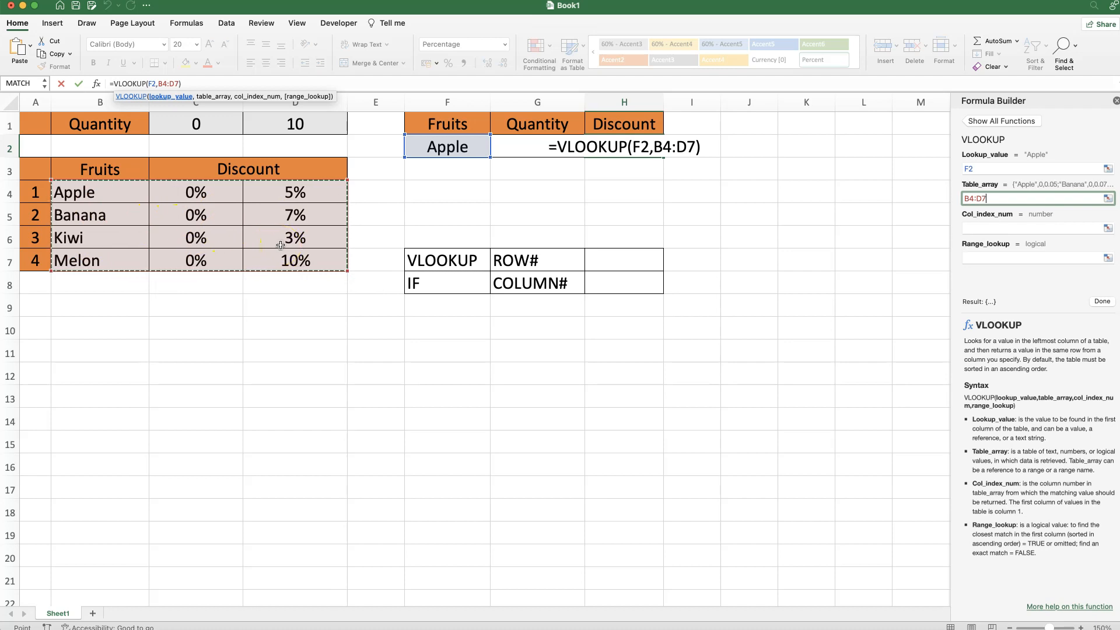
- Complete the H2 VLOOKUP with column index 3 and range lookup FALSE, and compare its result with Apple's discount in D4
left_click(981, 227)
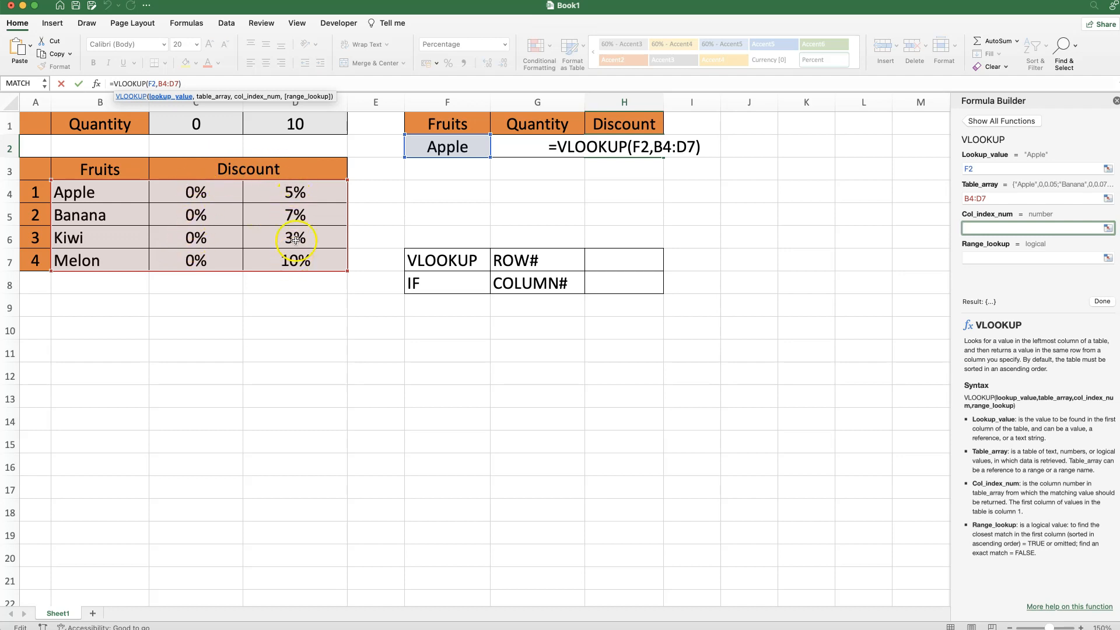
left_click(971, 228)
type("3")
left_click(978, 259)
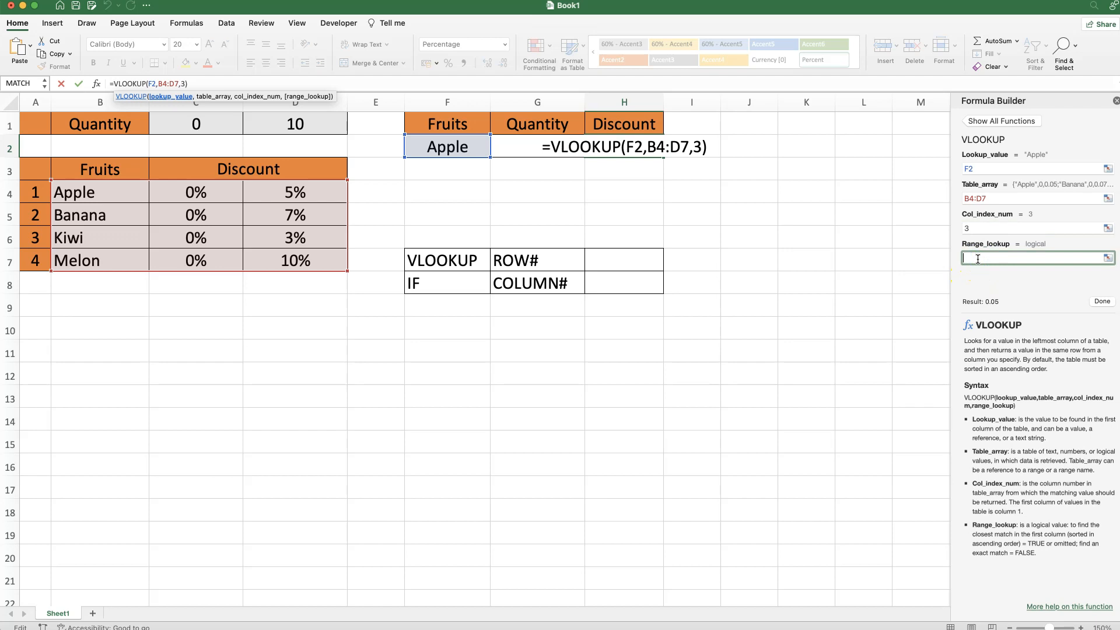
type("FALSE")
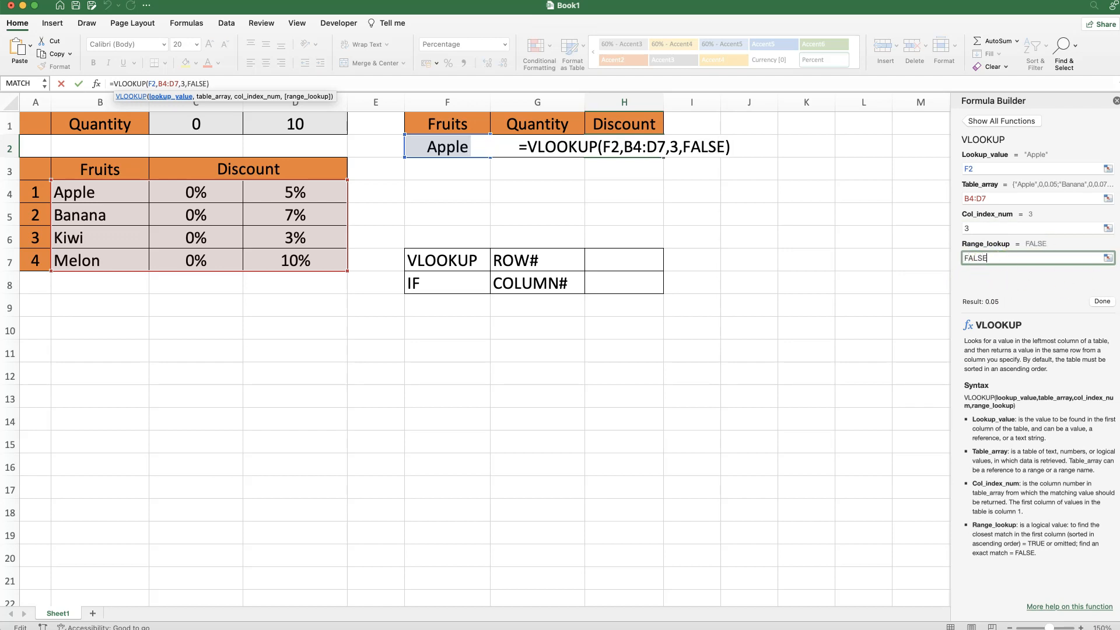
left_click(1098, 303)
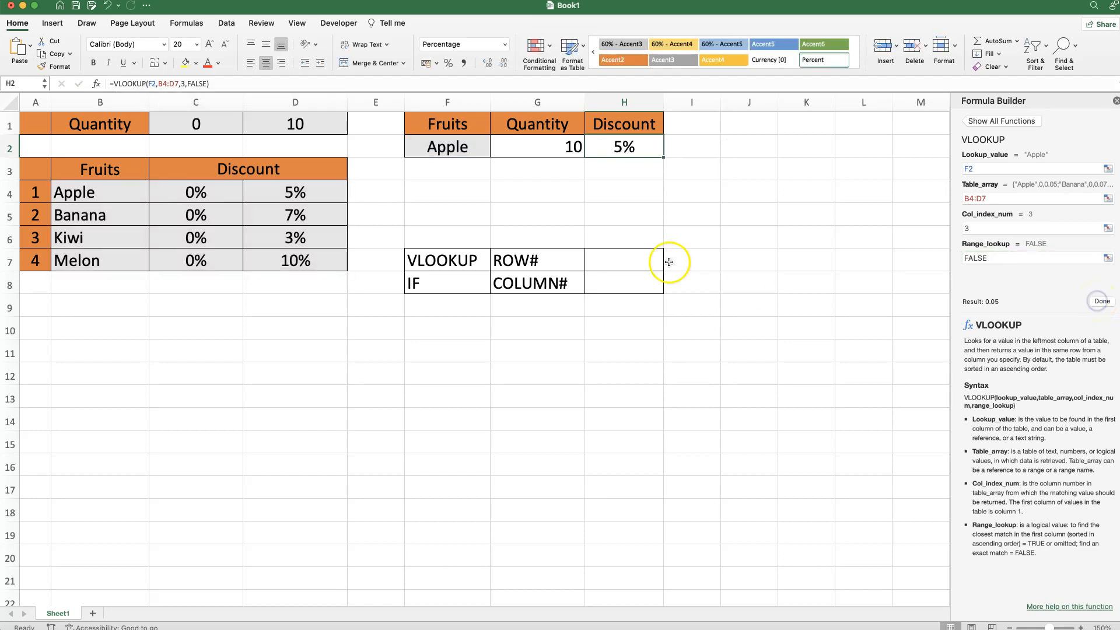
left_click(620, 150)
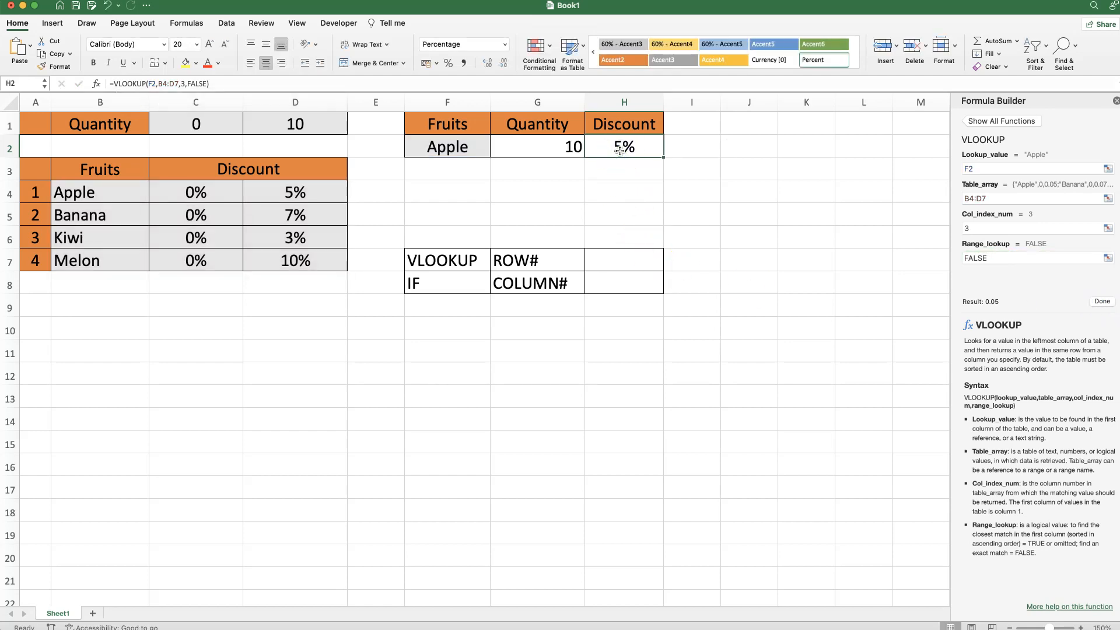
left_click(316, 189)
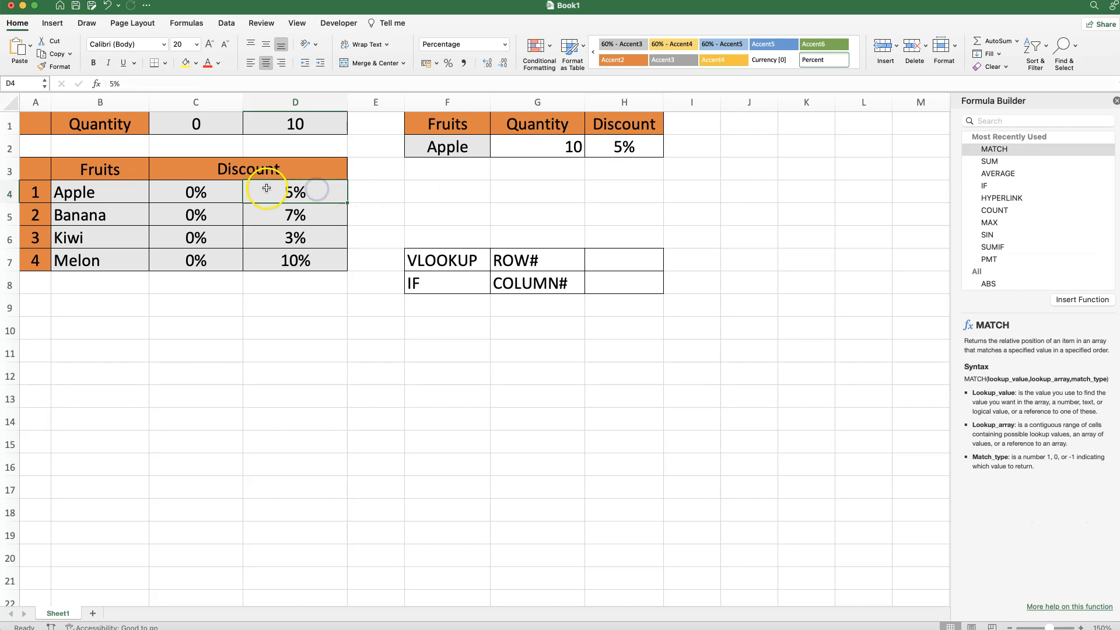
- Change the Apple quantity in G2 to 9
left_click(552, 135)
type("9")
key("Return")
- Set the column index of the VLOOKUP in H2 to 2
left_click(607, 138)
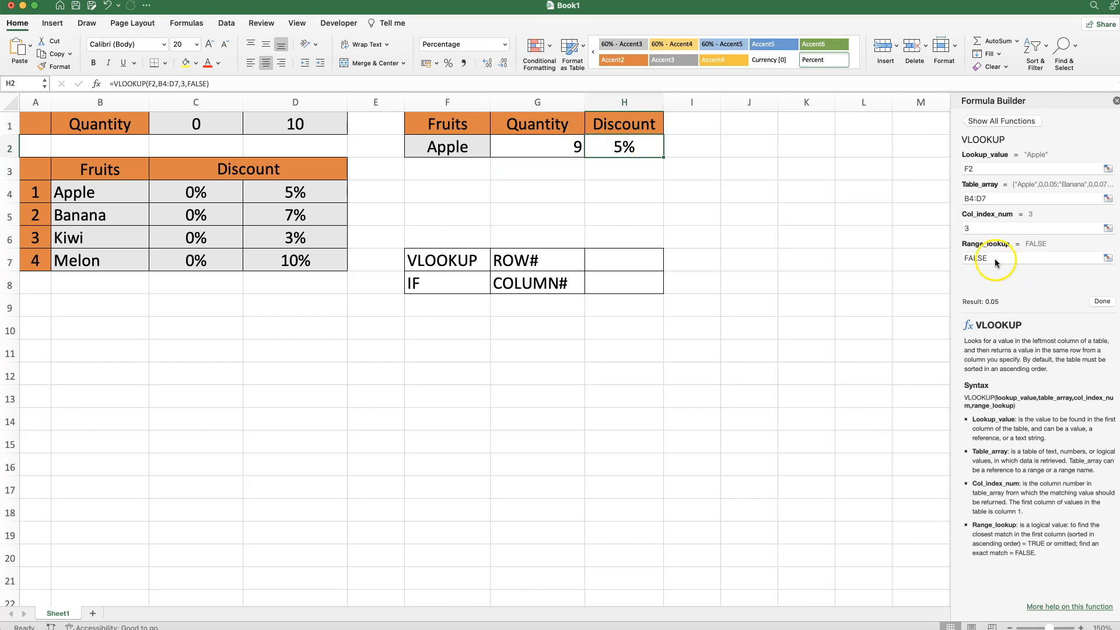
left_click(966, 228)
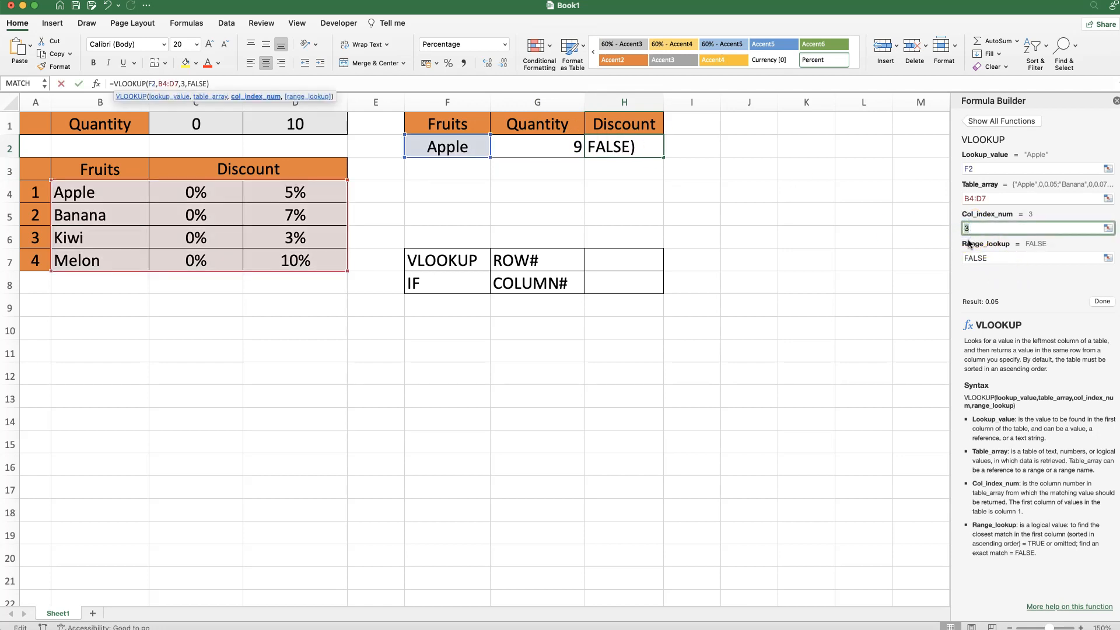
left_click(1089, 301)
left_click(643, 148)
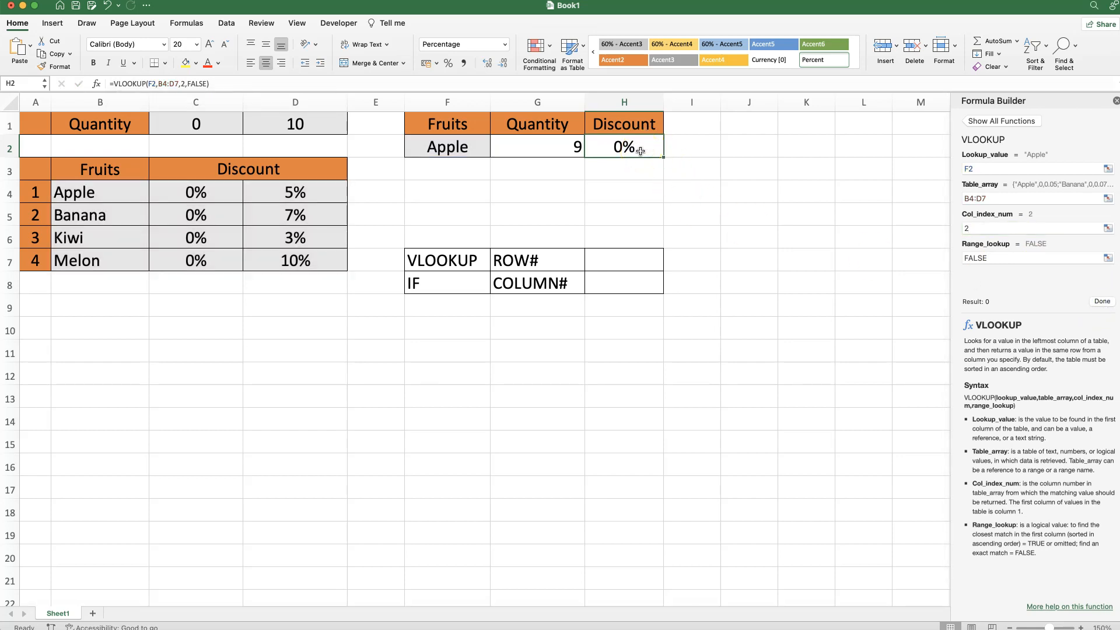
left_click(618, 287)
left_click_drag(430, 286, 642, 285)
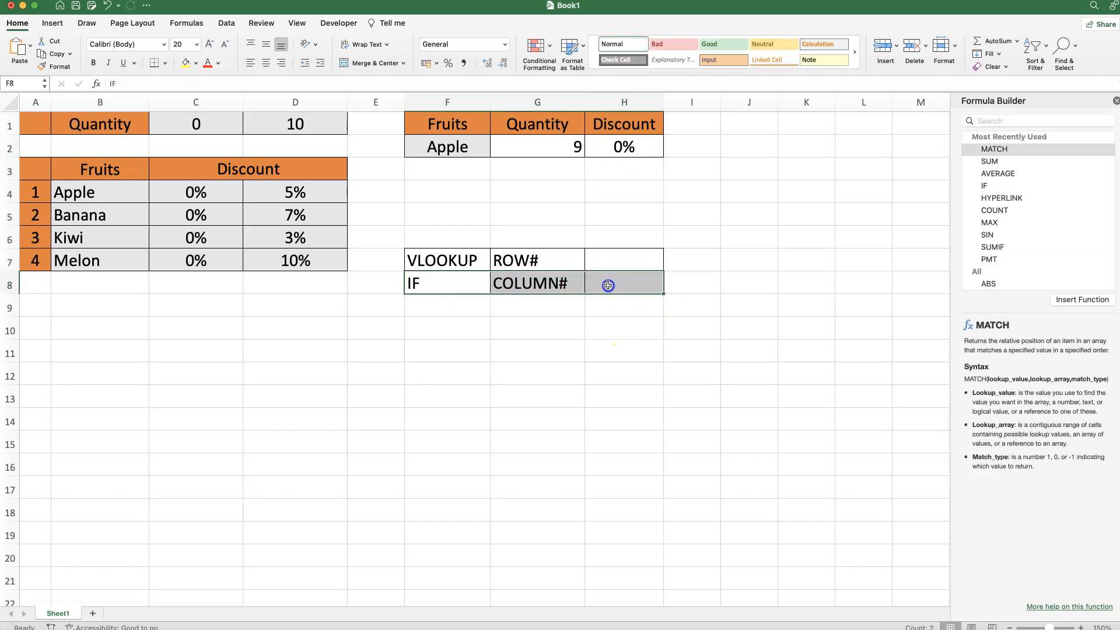
left_click(295, 191)
- Start an IF formula in H8, beside COLUMN#, with the logical test G2<D1
left_click(609, 286)
type("=IF(")
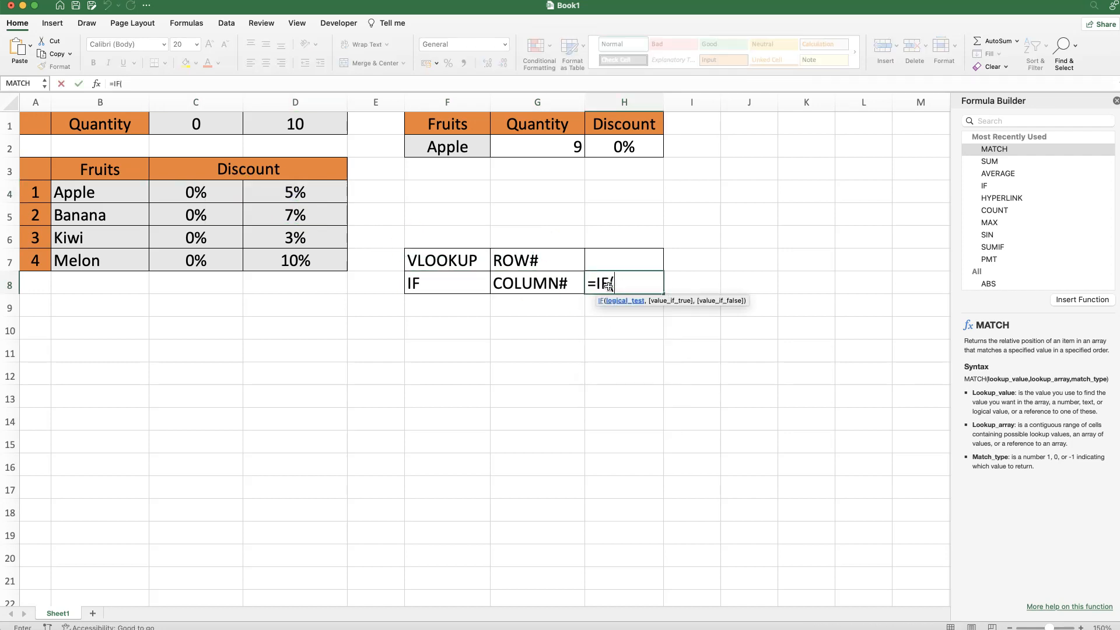
left_click(92, 84)
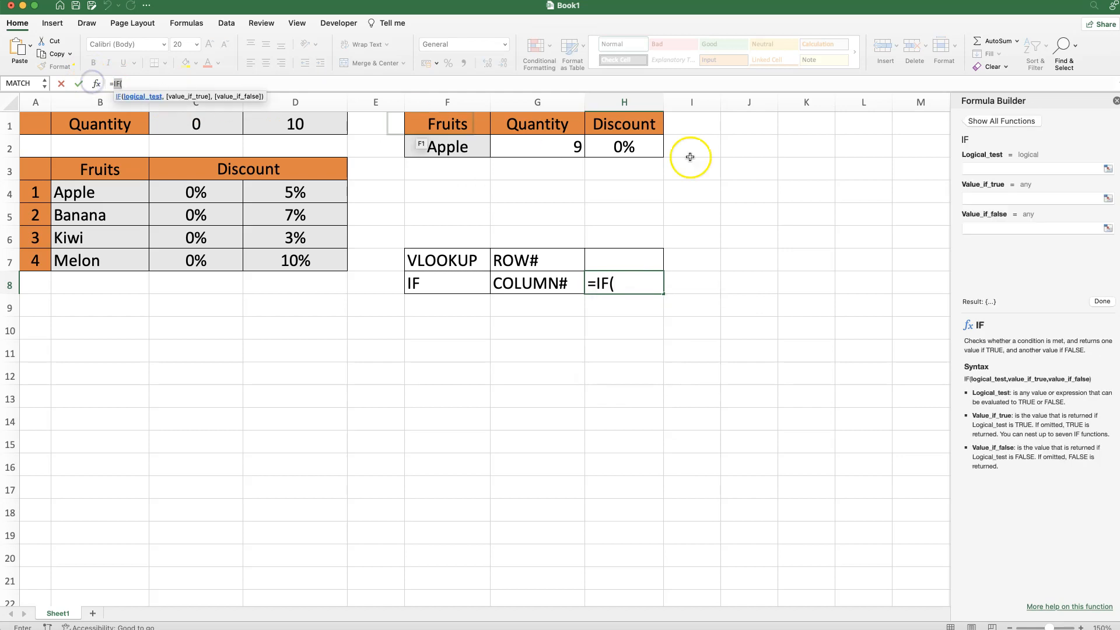
left_click(987, 170)
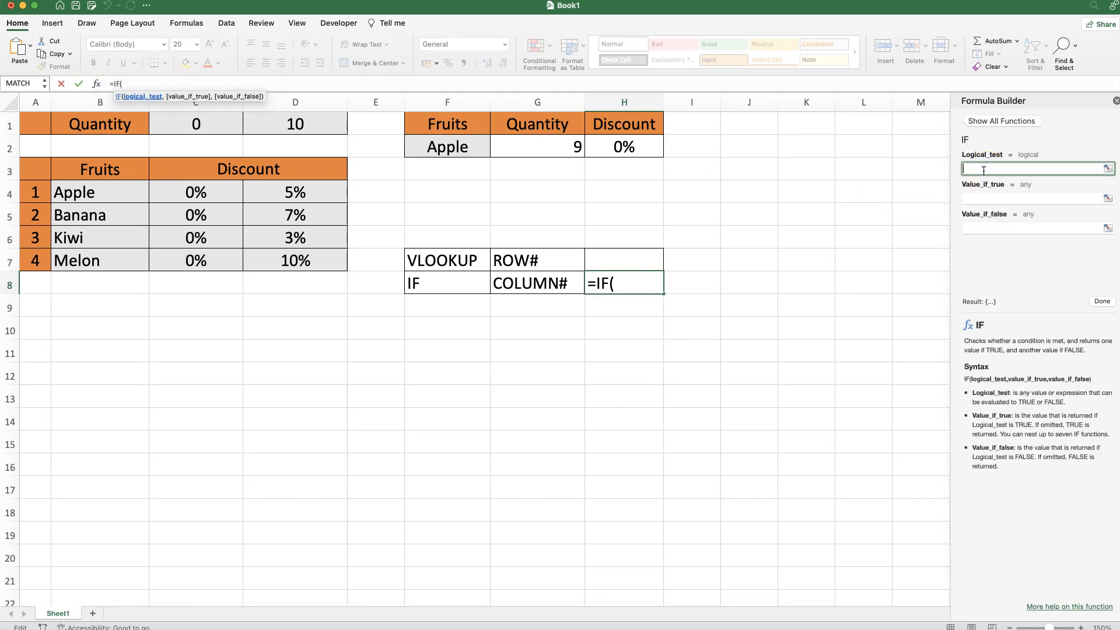
left_click(515, 146)
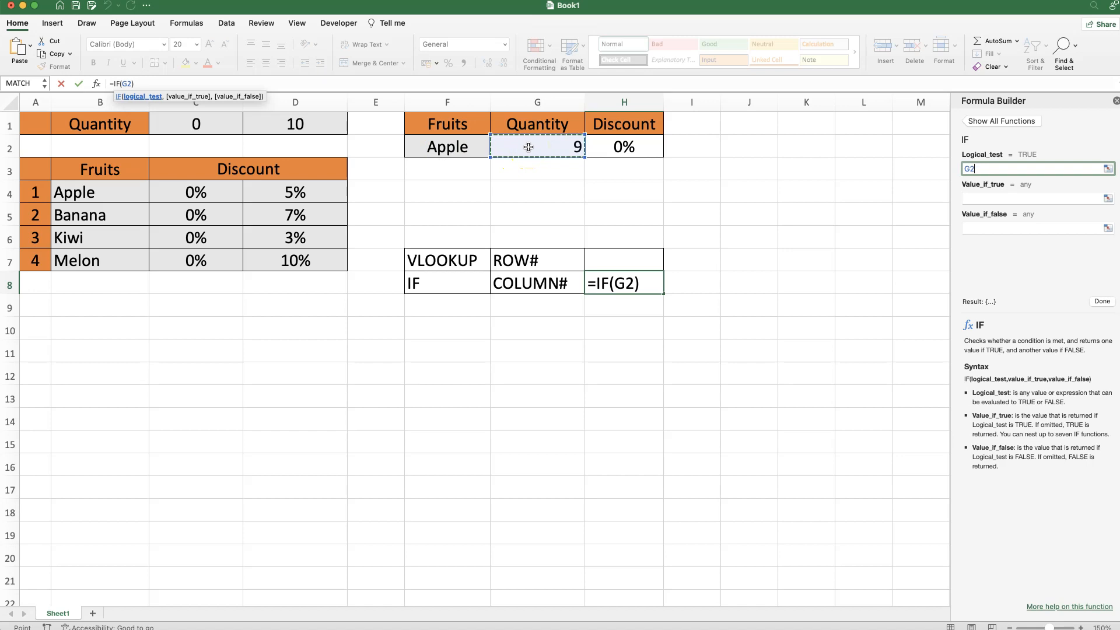
type("<")
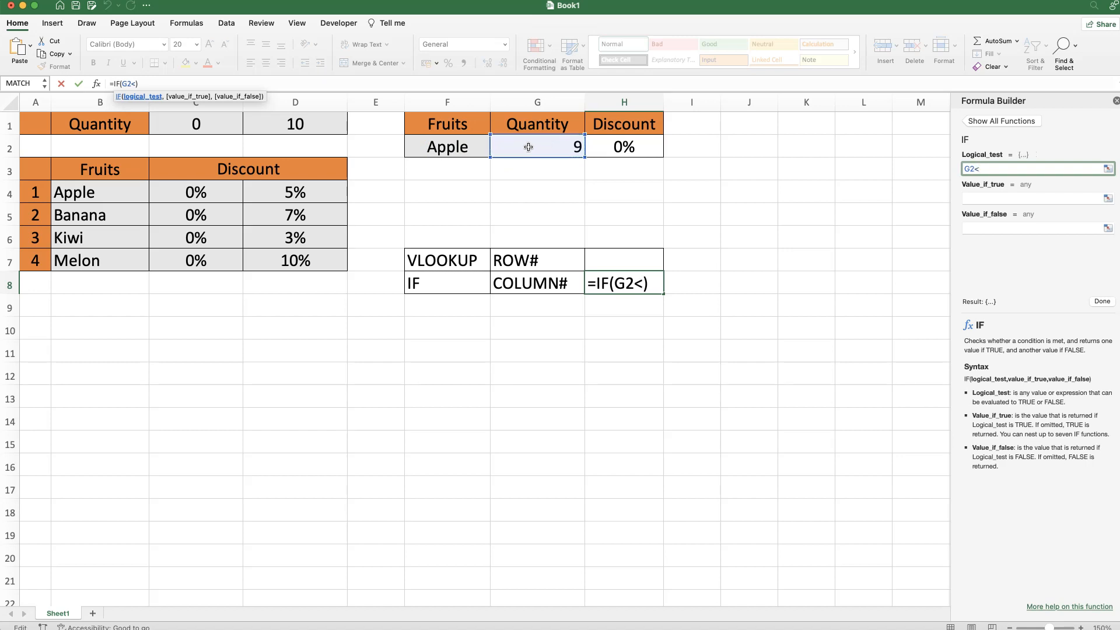
left_click(290, 124)
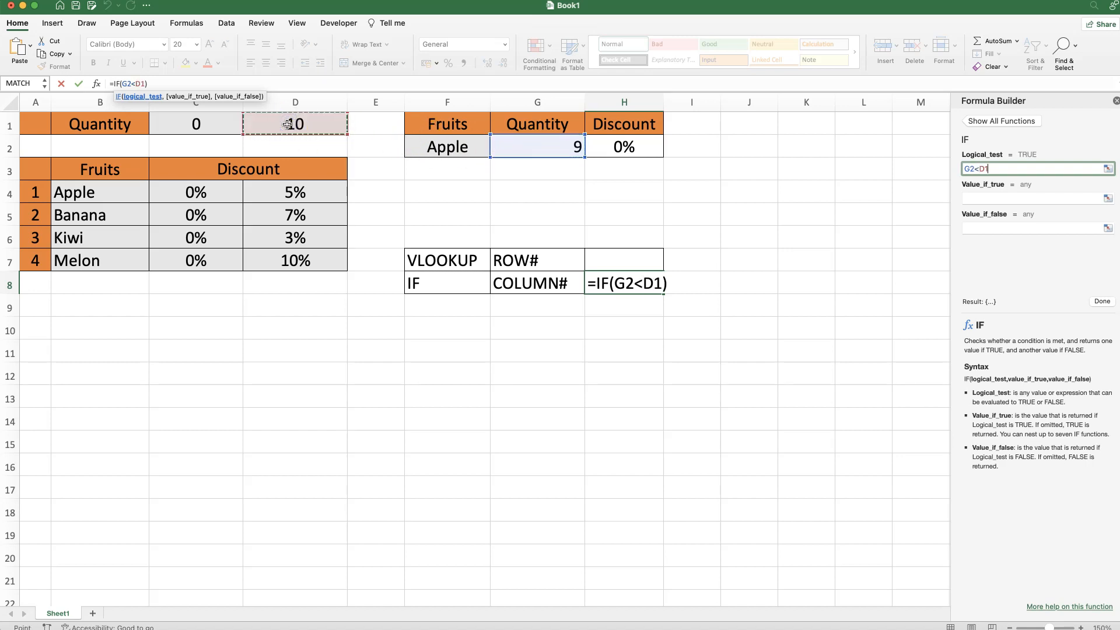
- Complete the IF formula in H8 so it returns 2 when true and 3 when false
left_click(995, 197)
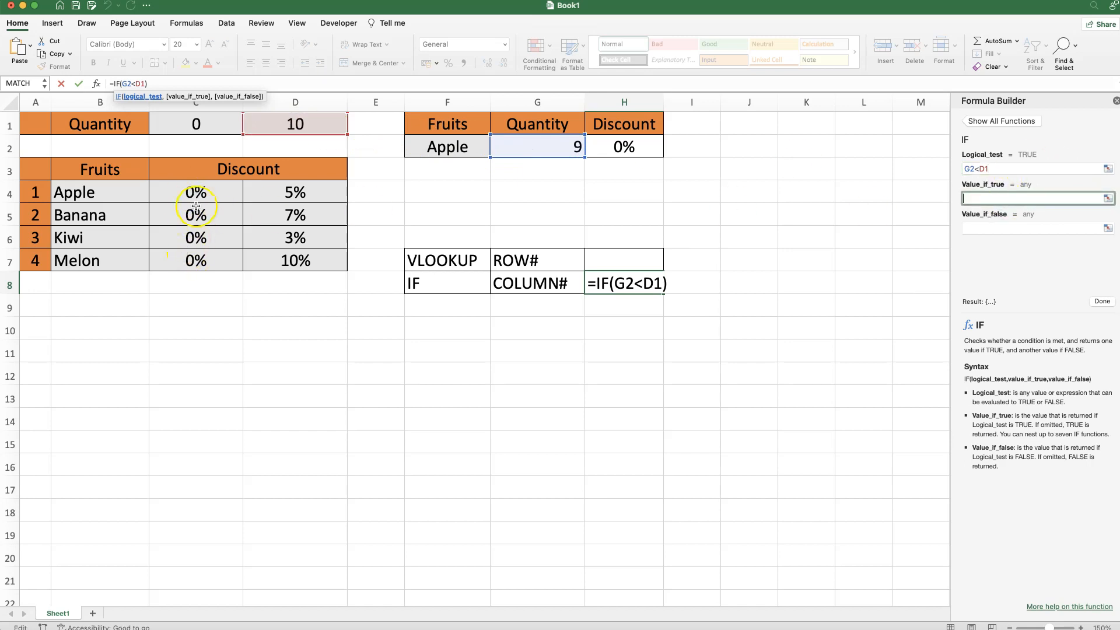
left_click(985, 198)
type("2")
left_click(979, 226)
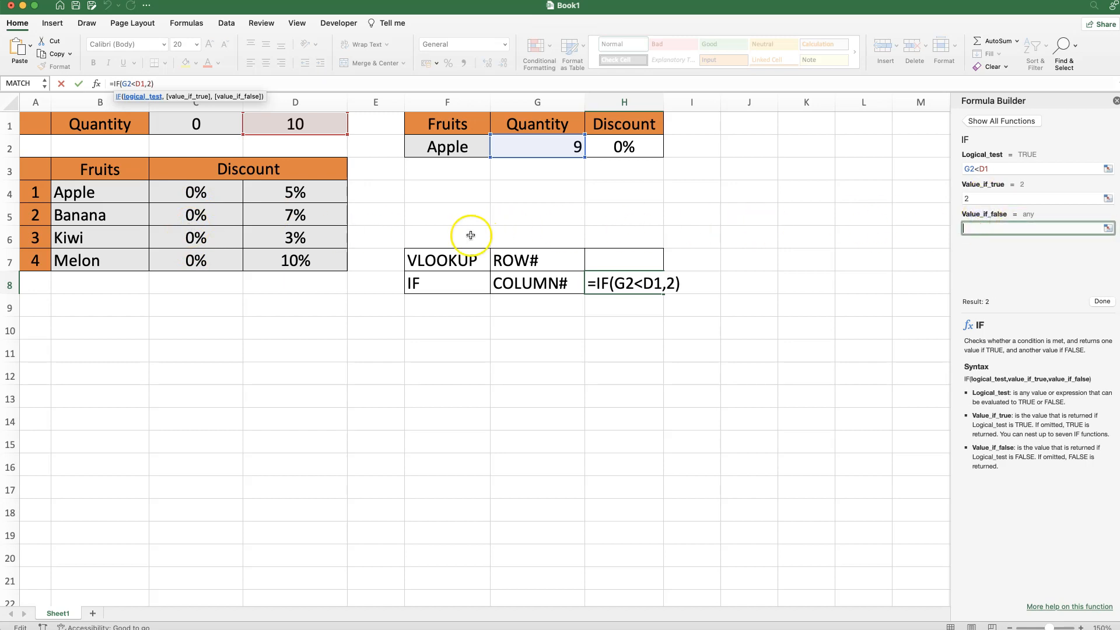
left_click(990, 228)
type("3")
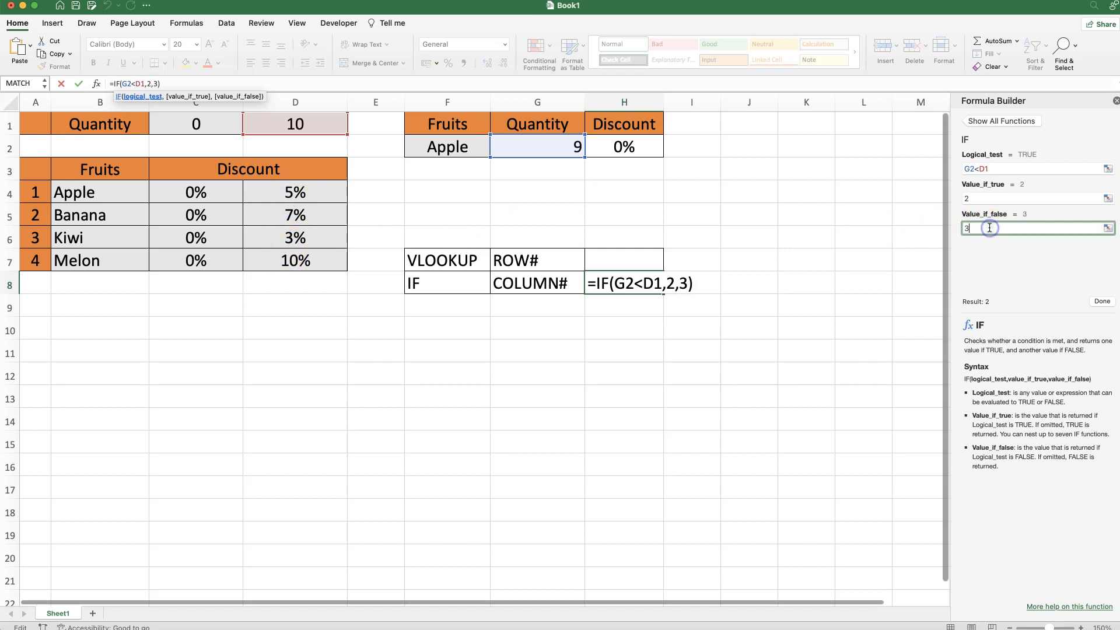
left_click(1100, 303)
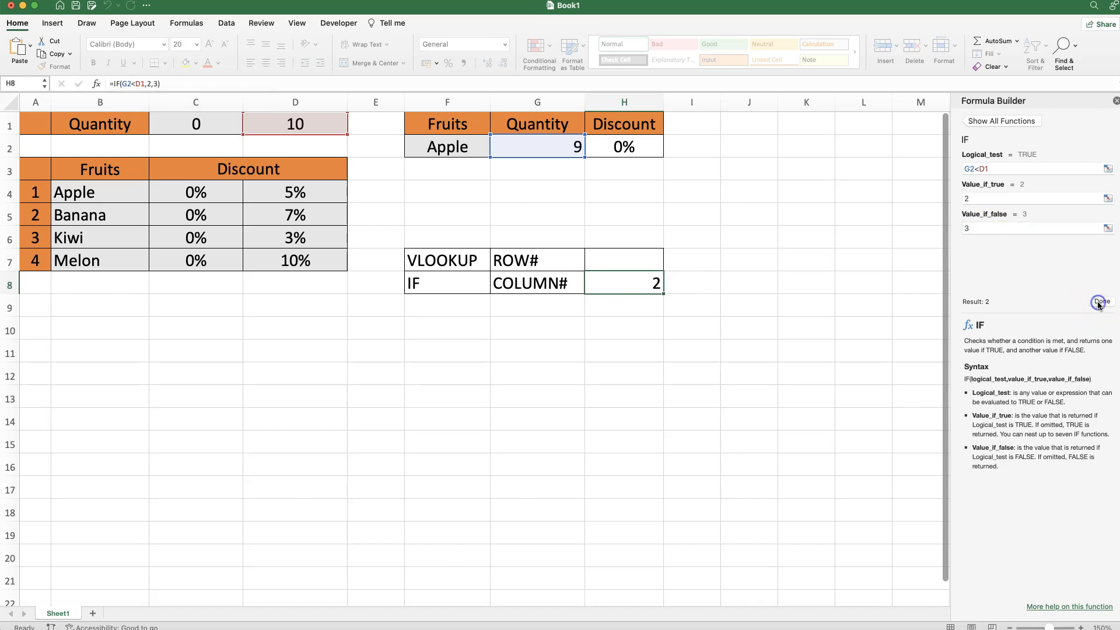
left_click(620, 280)
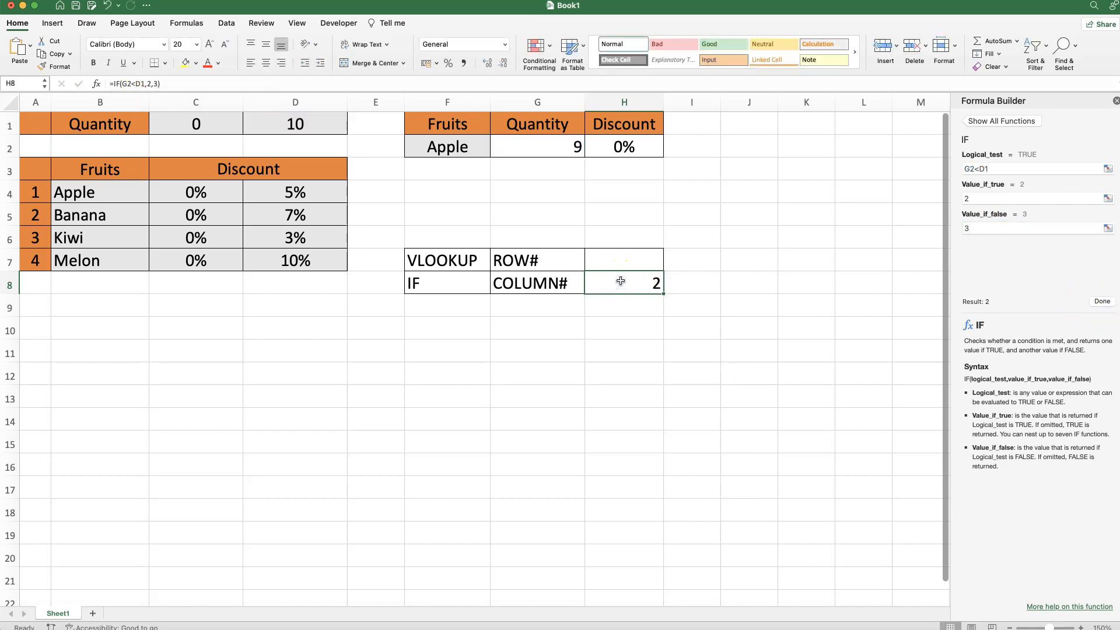
- Change the Apple quantity in G2 to 10 and check the IF formula's result in H8
left_click(533, 148)
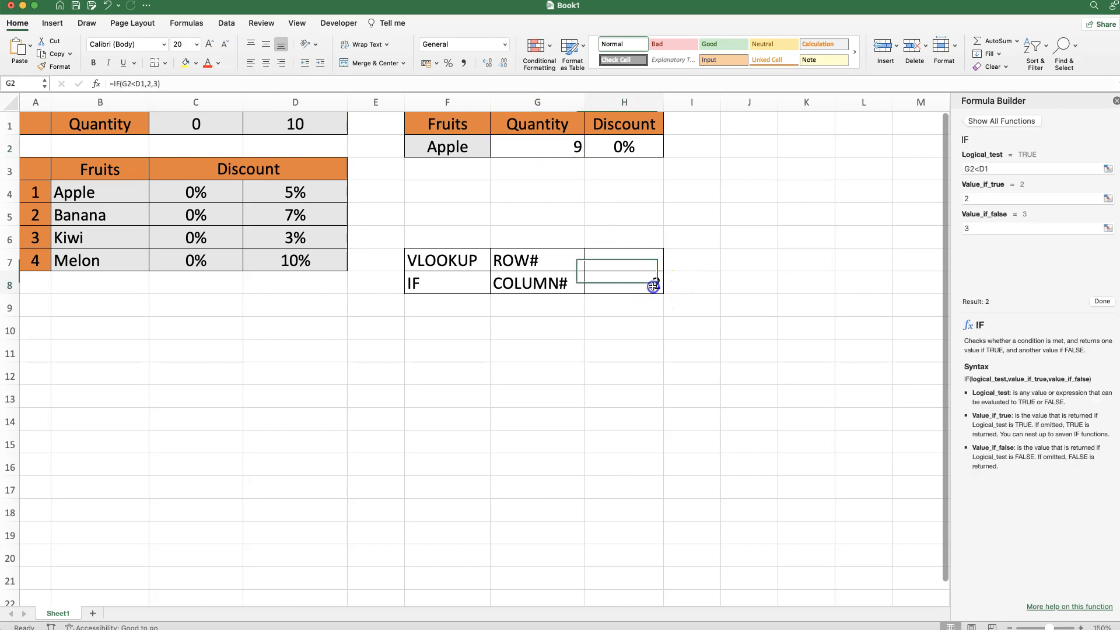
type("10")
key("Return")
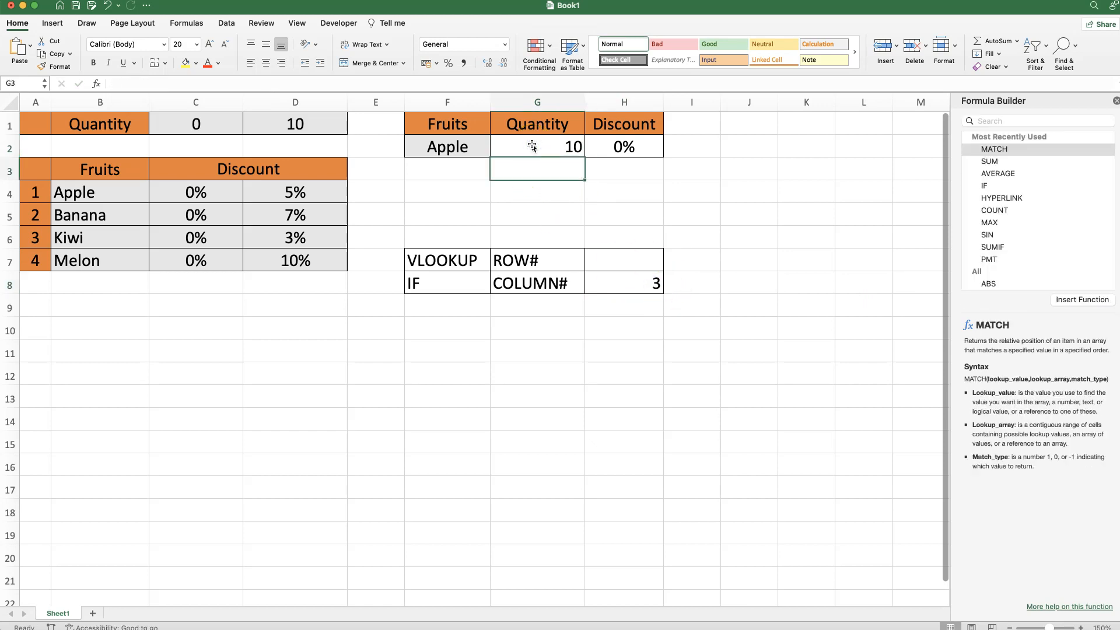
left_click(614, 279)
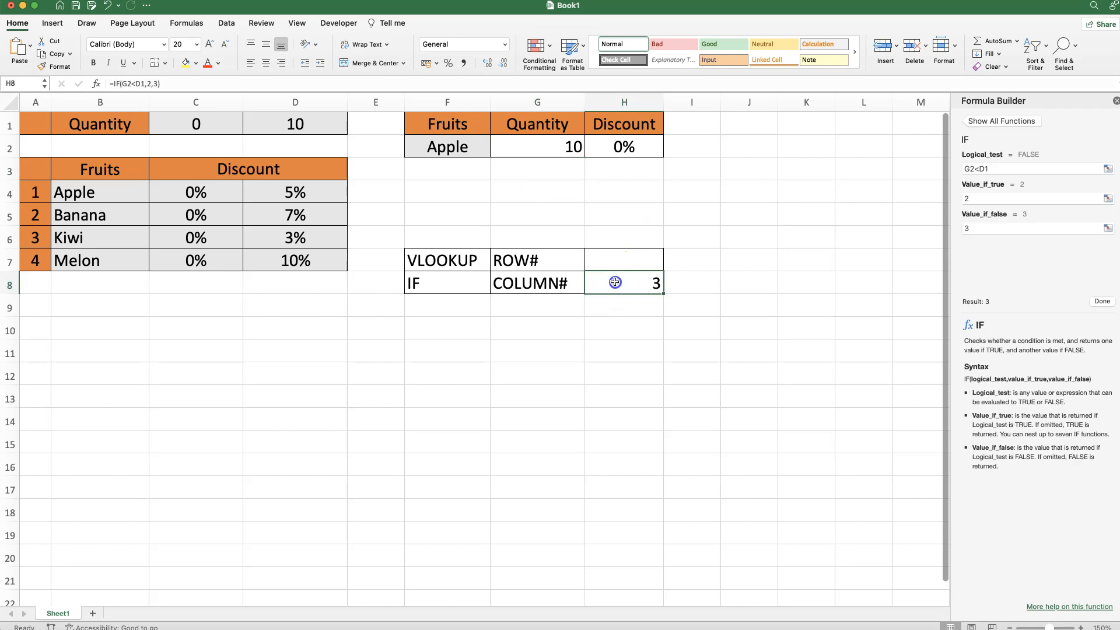
- Copy the complete IF formula text from H8, leaving the cell unchanged
left_click(633, 144)
left_click(630, 284)
left_click(102, 84)
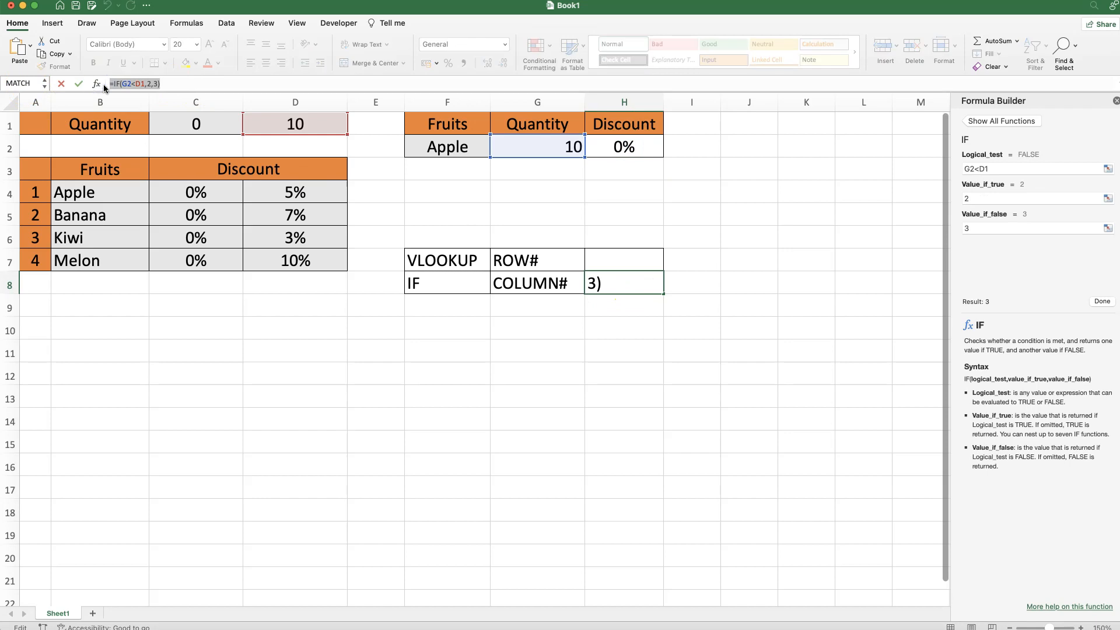
key("Escape")
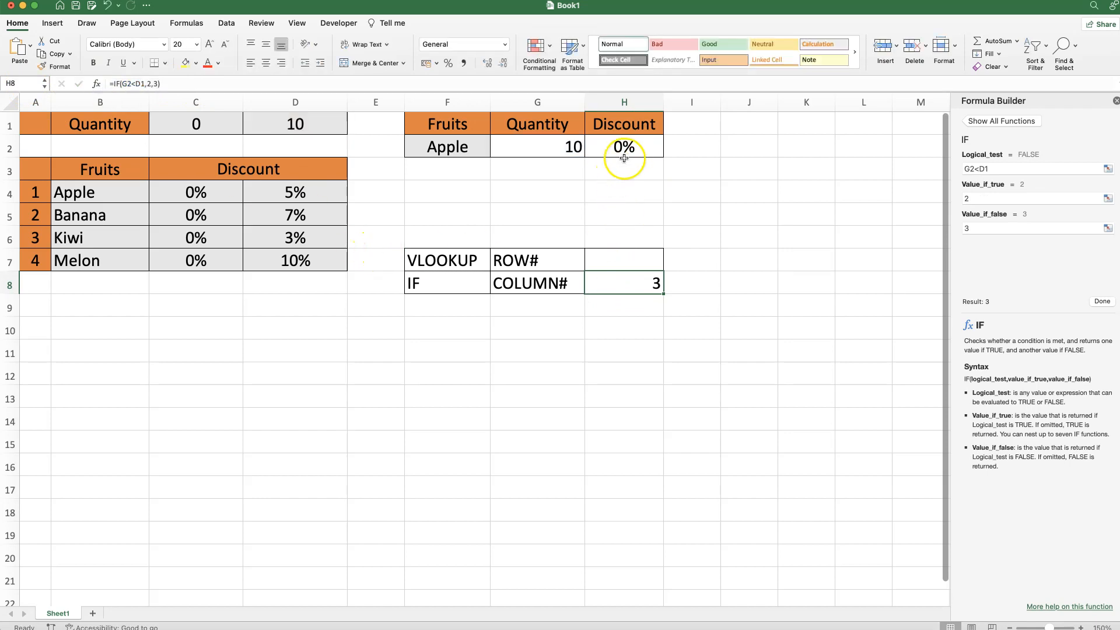
- Replace the column index of the VLOOKUP in H2 with the copied IF(G2<D1,2,3), without its equals sign, and close the Formula Builder
left_click(629, 148)
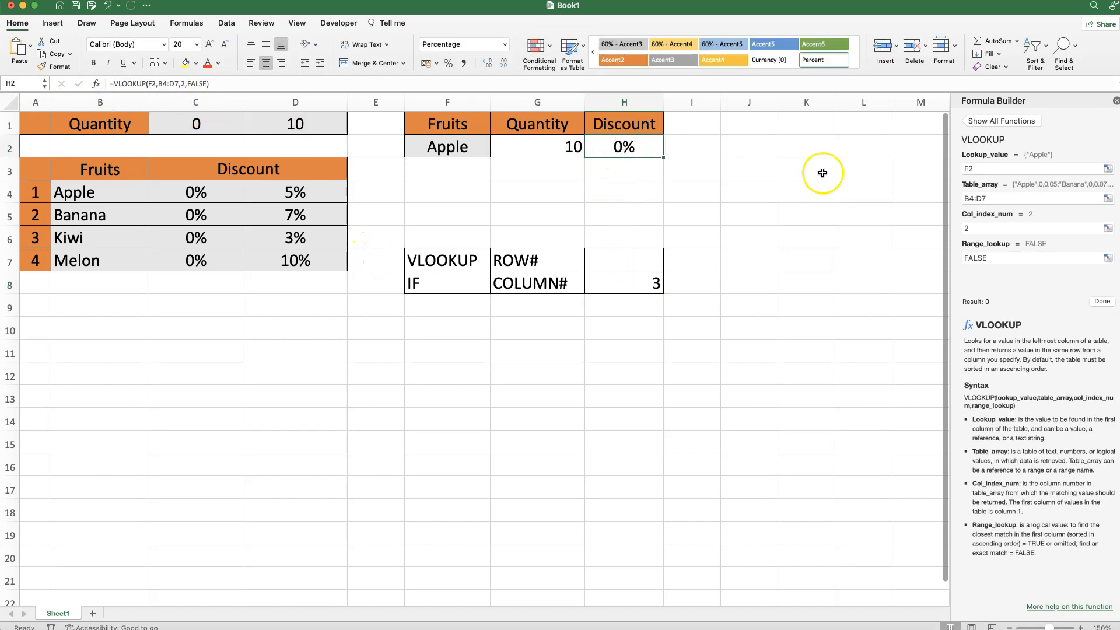
left_click_drag(978, 228, 956, 227)
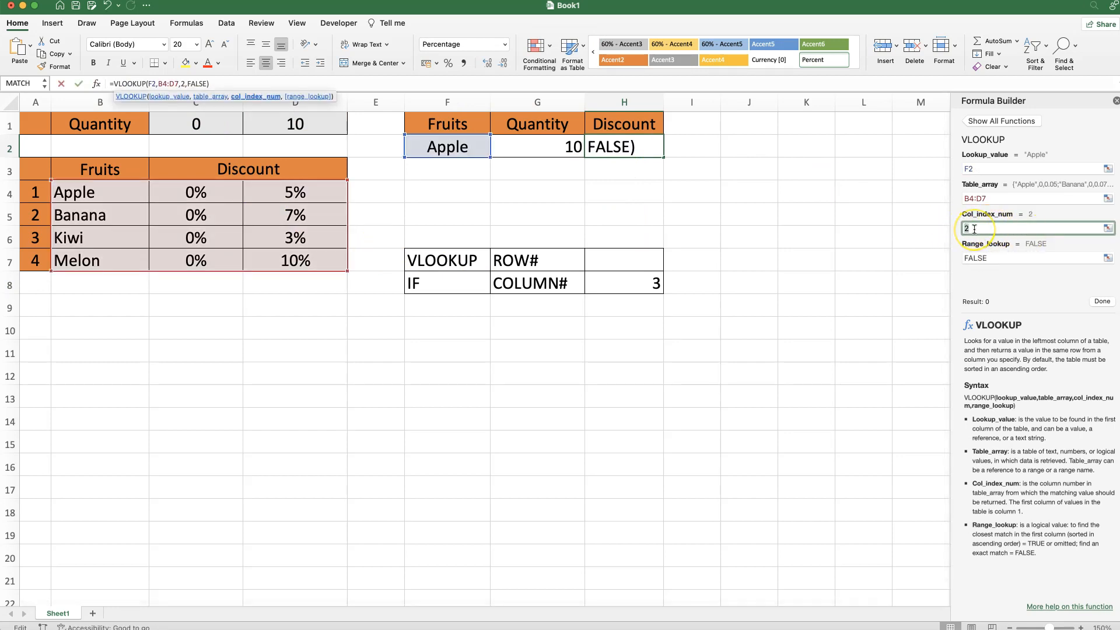
key("BackSpace")
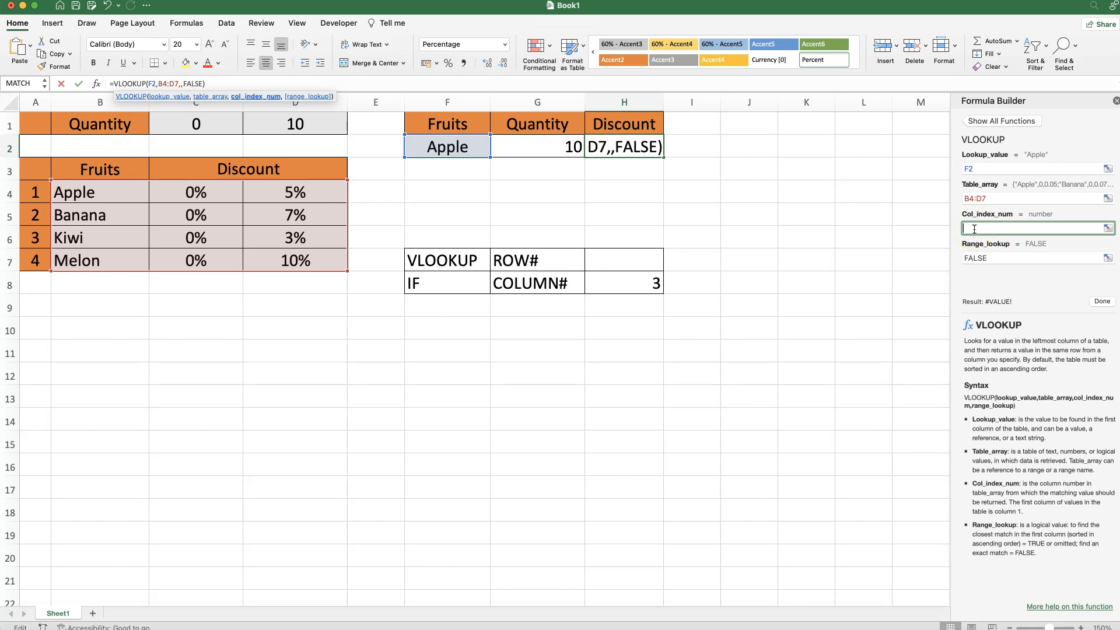
key("super+v")
left_click(967, 229)
key("Delete")
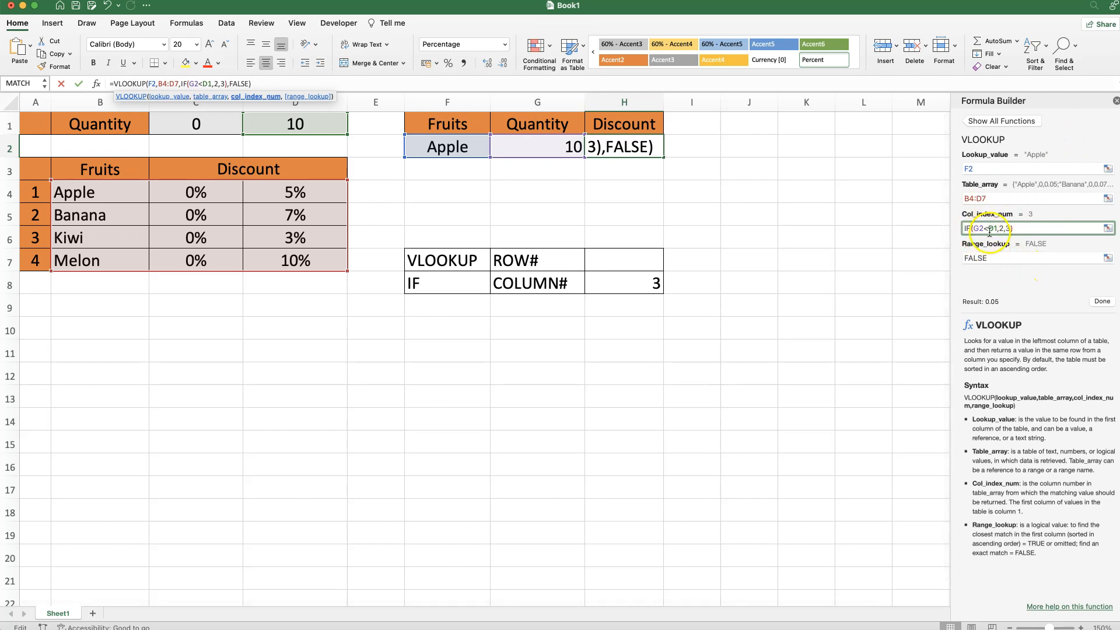
left_click(1102, 302)
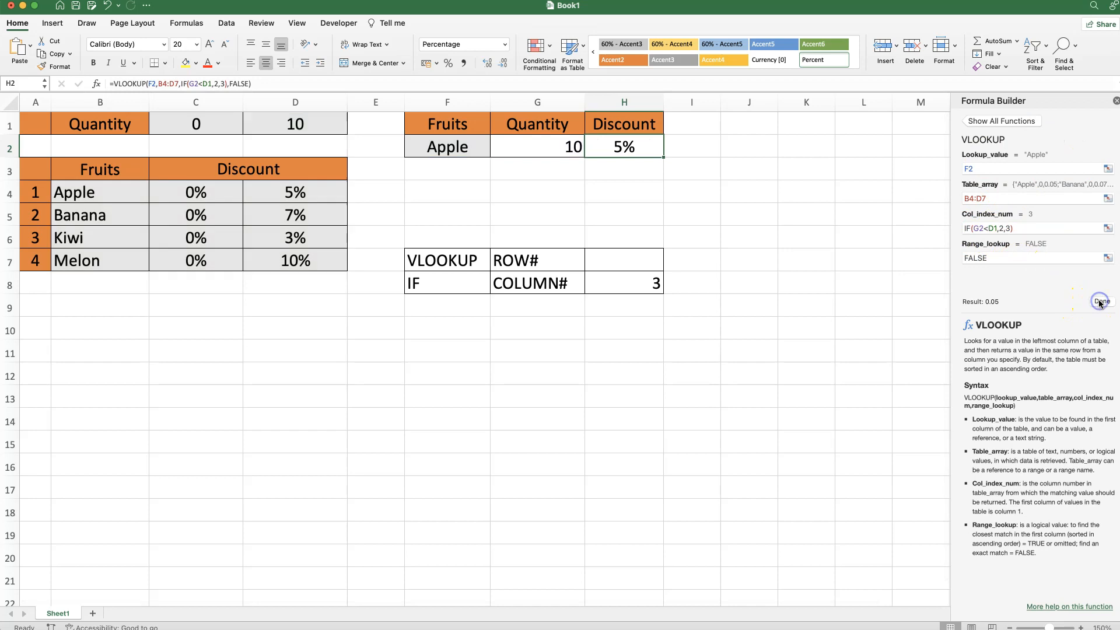
left_click(1115, 100)
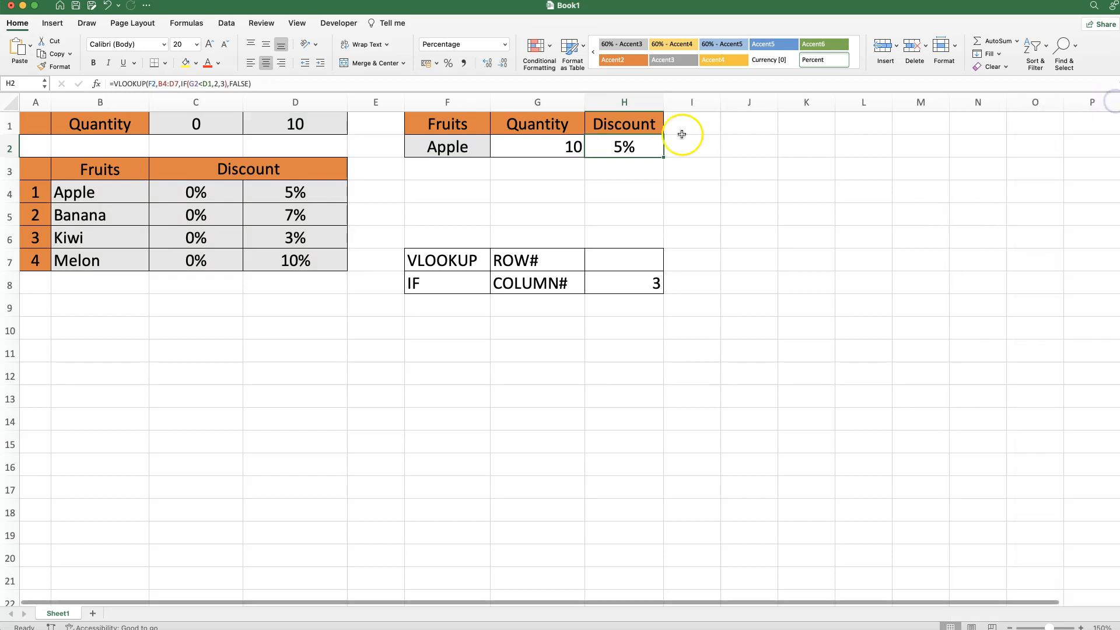
- Test the combined formula by setting the Apple quantity in G2 first to 9 and finally to 11
left_click(517, 152)
type("9")
key("Return")
left_click(516, 152)
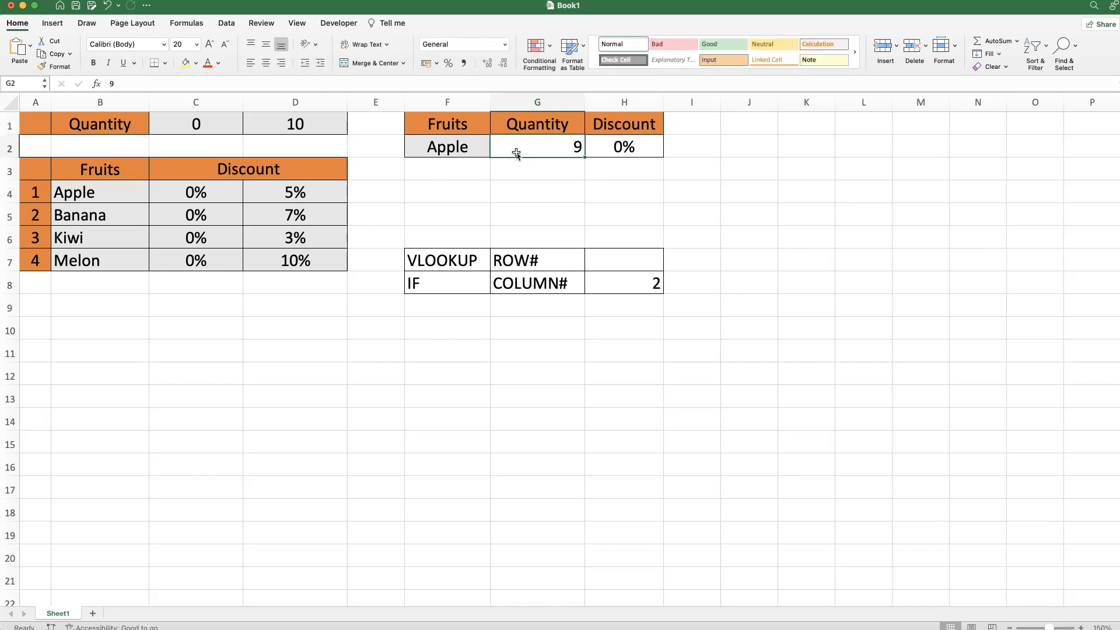
type("11")
key("Return")
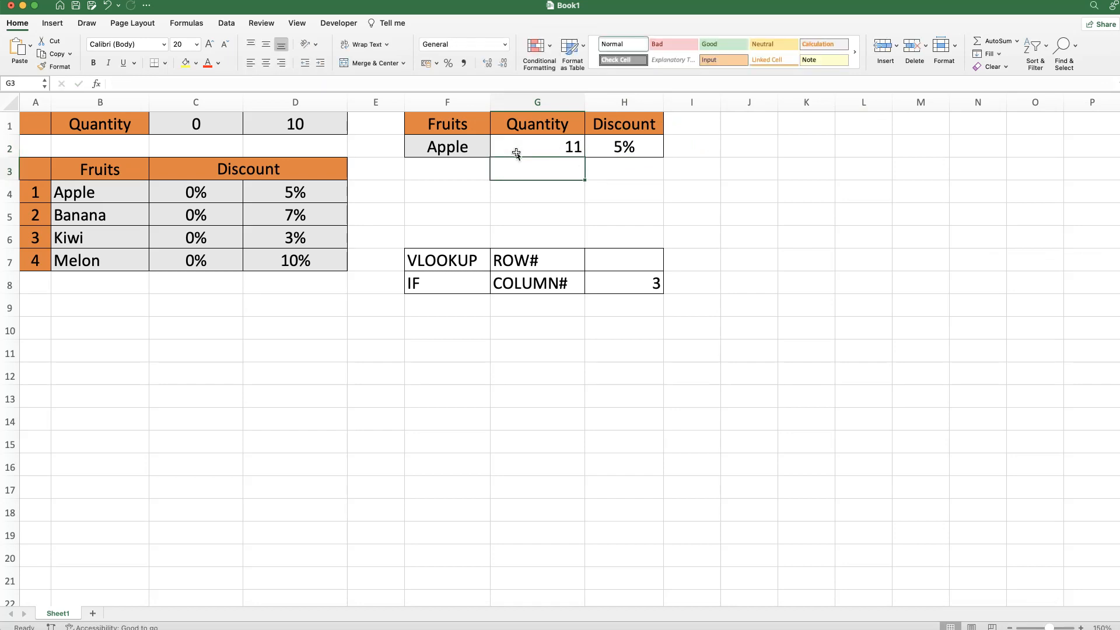
left_click(520, 150)
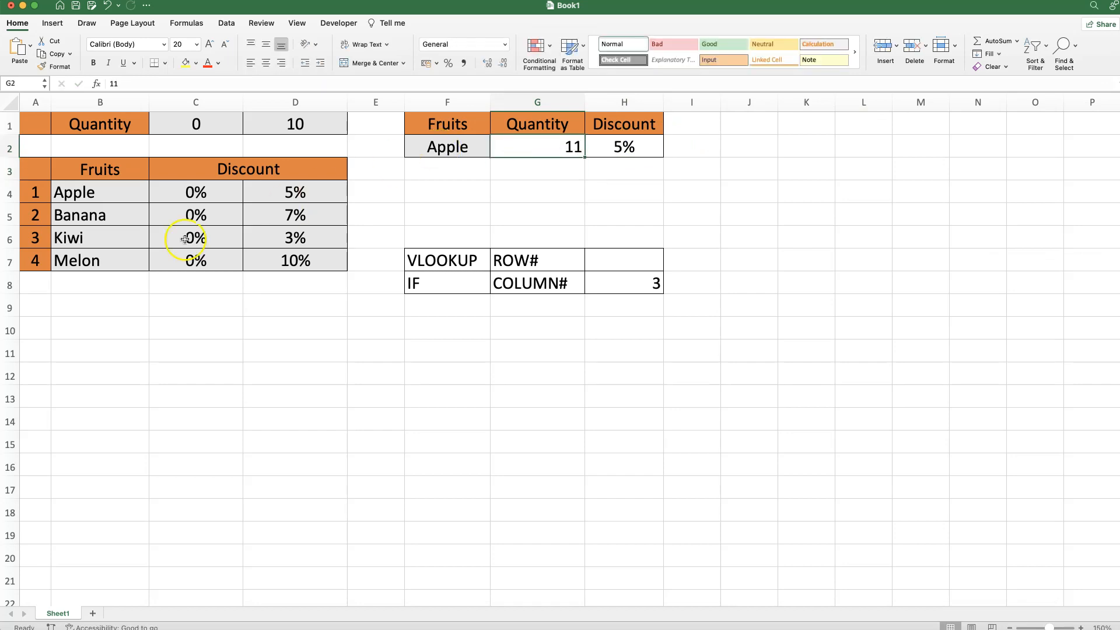
- Change the fruit in F2 to Kiwi and check its discount in H2
left_click(456, 148)
type("Kiwi")
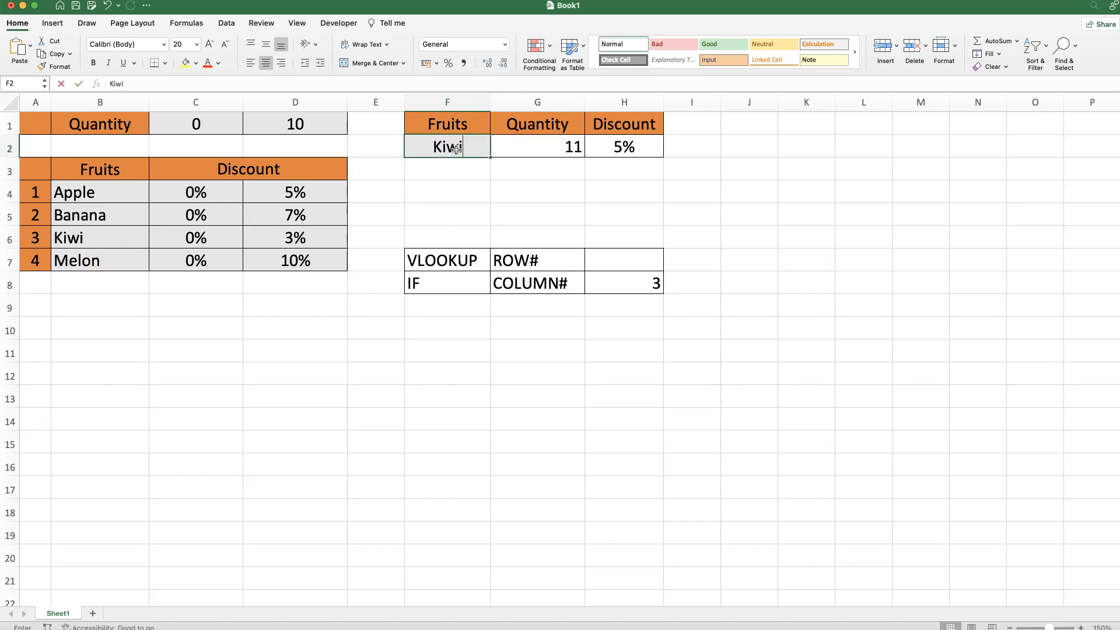
key("Return")
left_click(622, 147)
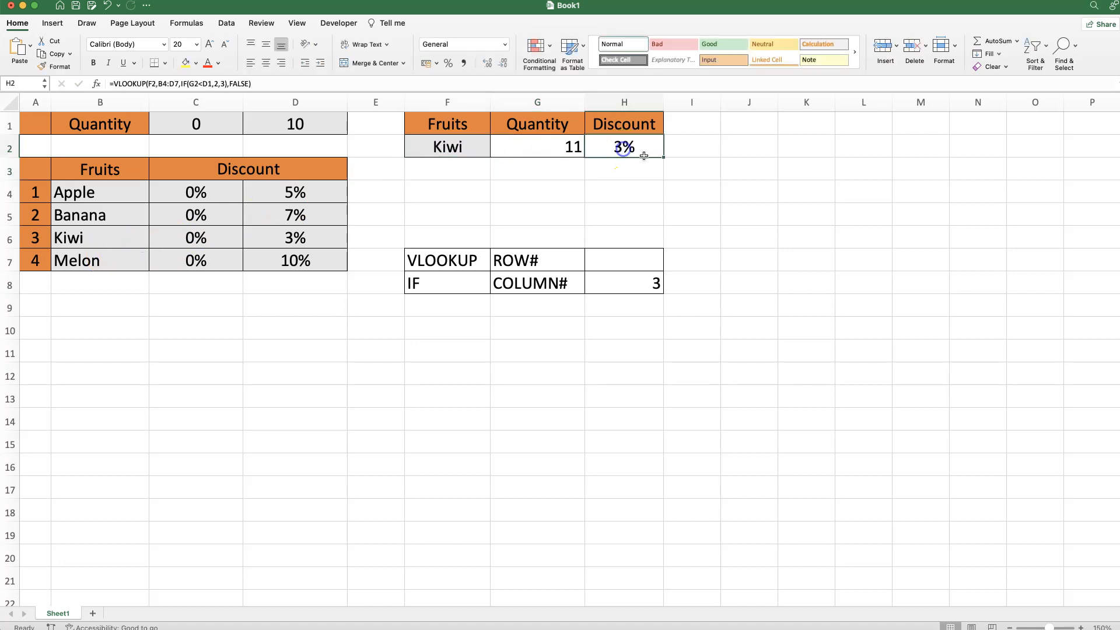